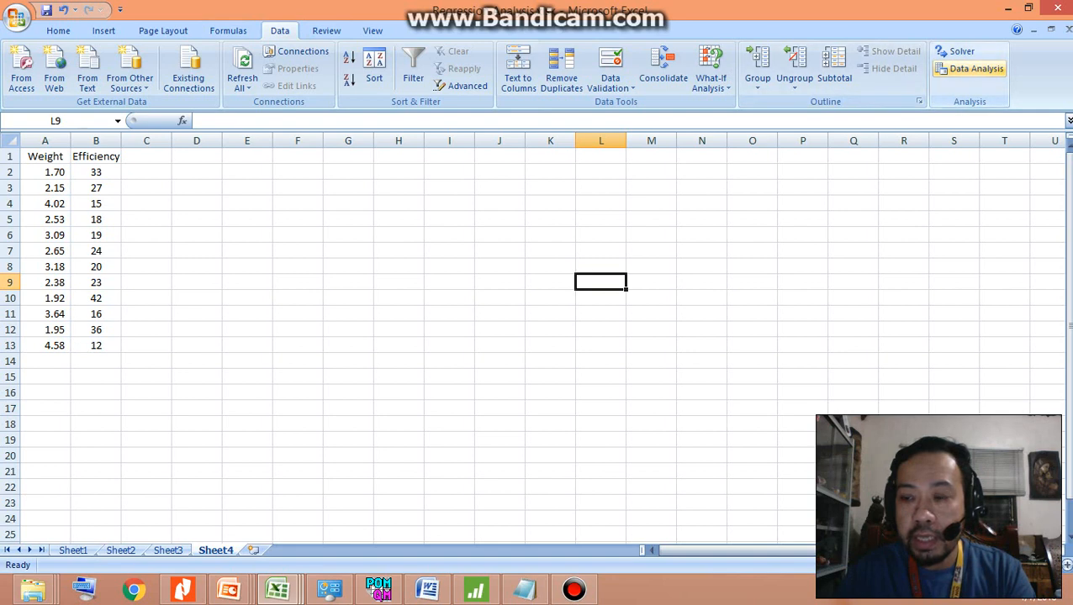
Open the Regression analysis tool and clear its Y range, X range, Labels option and output range
{"action": "left_click", "coordinate": [971, 68]}
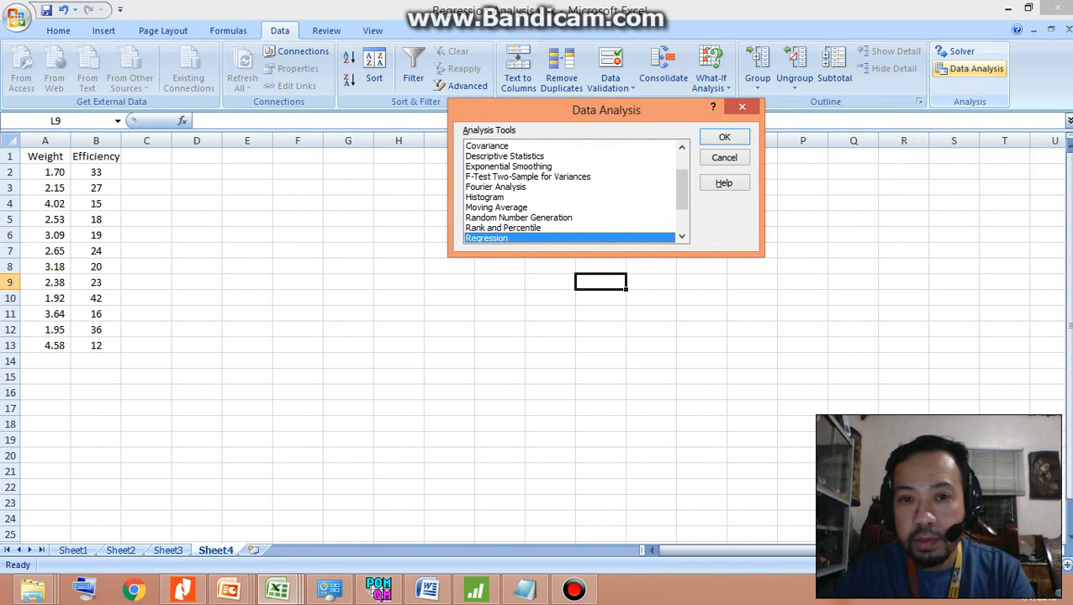
{"action": "left_click_drag", "start_coordinate": [682, 189], "coordinate": [682, 211]}
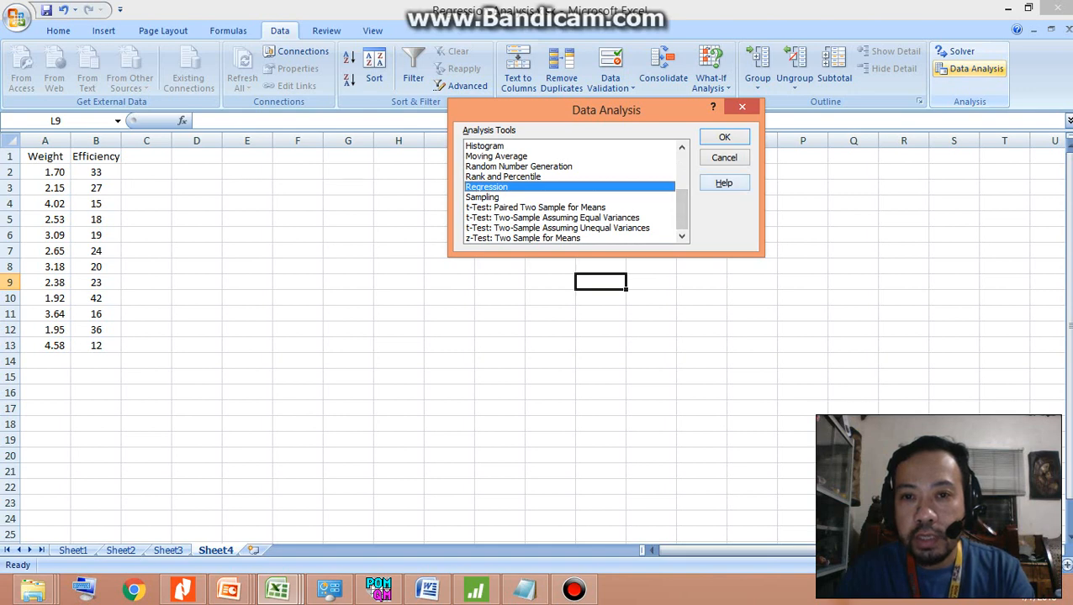
{"action": "key", "text": "Return"}
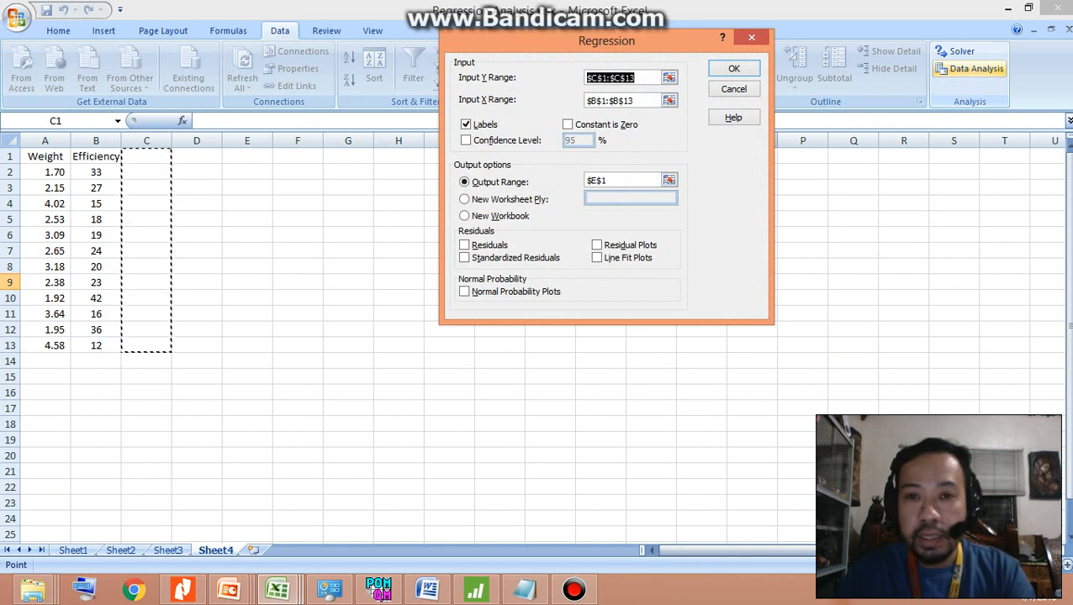
{"action": "key", "text": "BackSpace"}
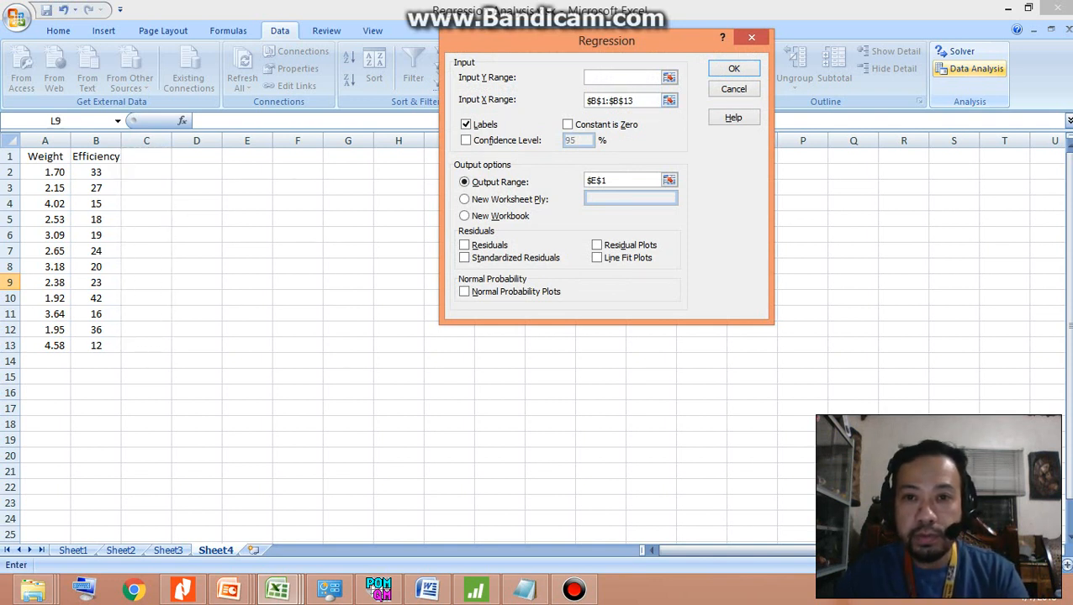
{"action": "key", "text": "Tab"}
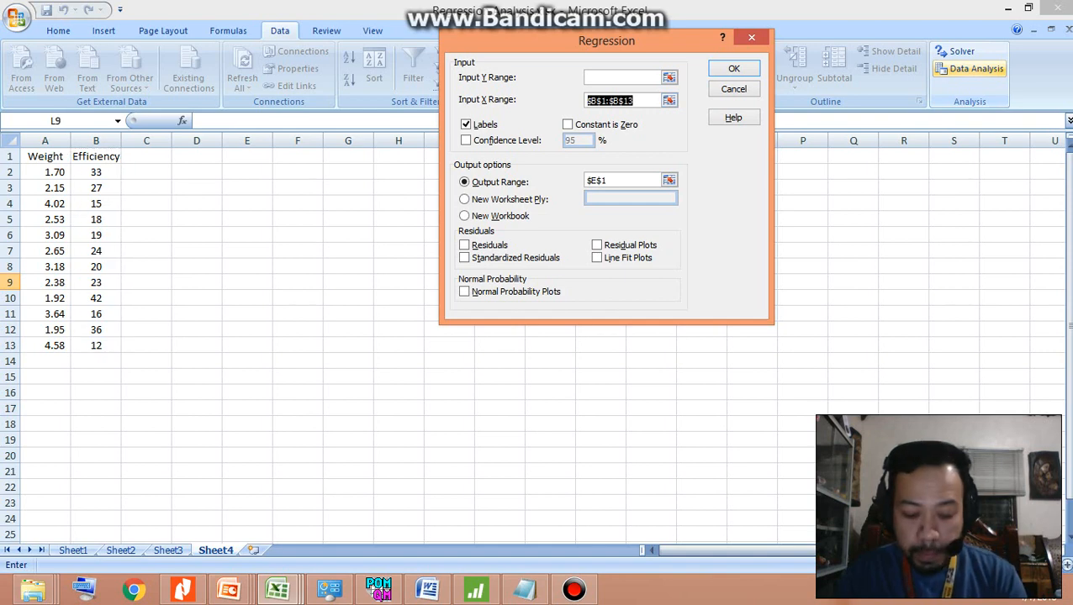
{"action": "key", "text": "BackSpace"}
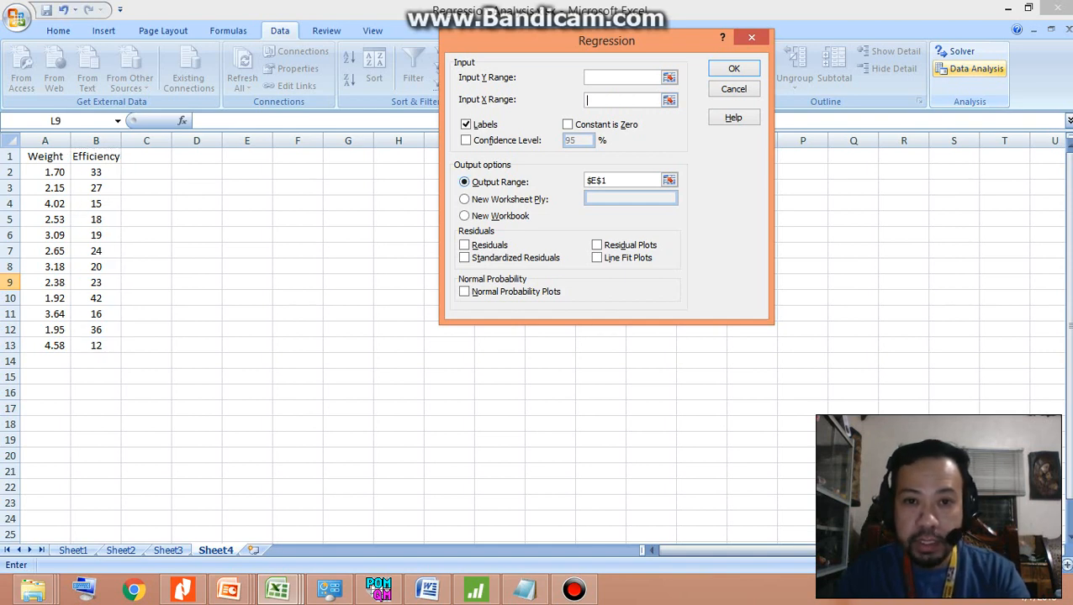
{"action": "left_click", "coordinate": [465, 182]}
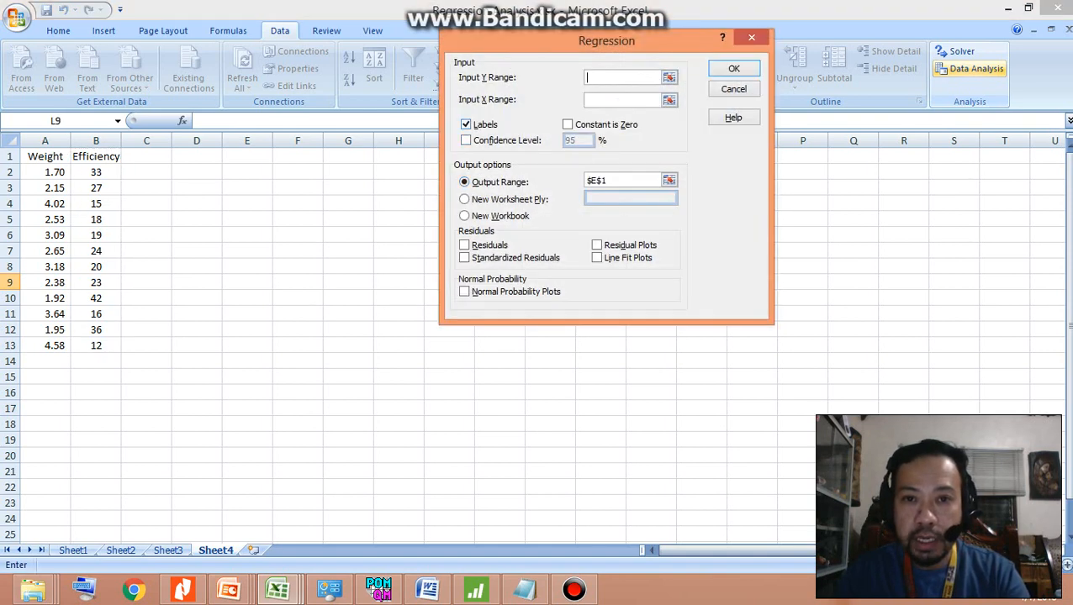
{"action": "left_click", "coordinate": [466, 124]}
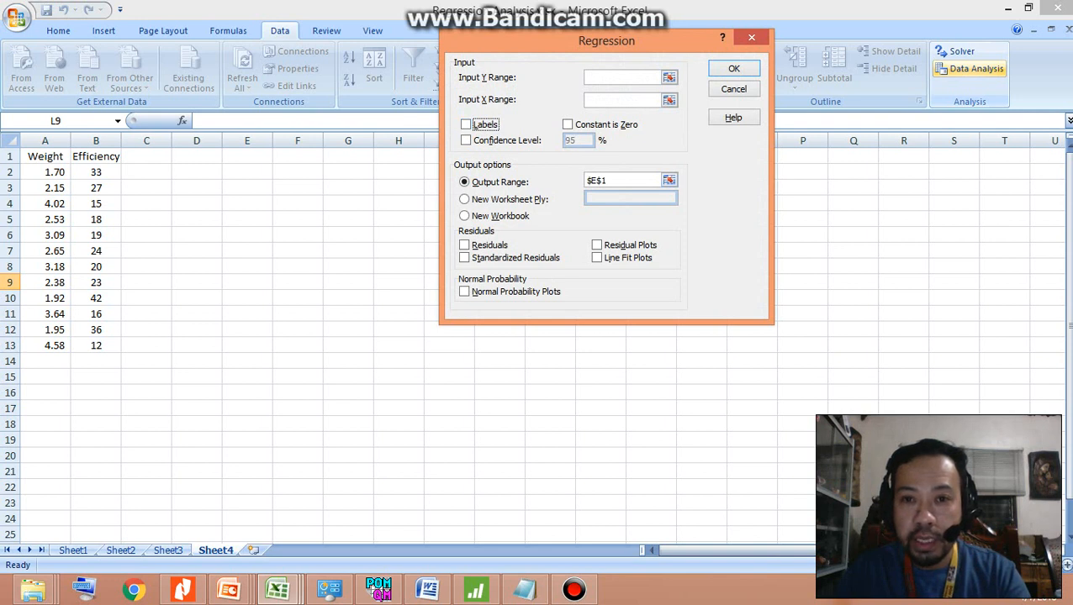
{"action": "left_click_drag", "start_coordinate": [609, 181], "coordinate": [586, 181]}
{"action": "key", "text": "BackSpace"}
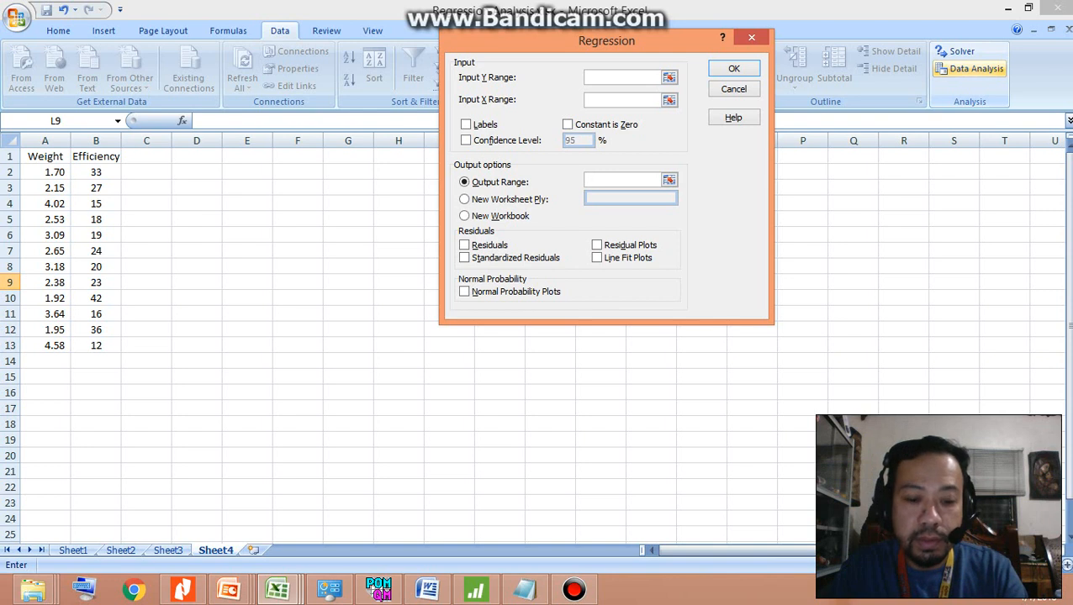
{"action": "left_click_drag", "start_coordinate": [96, 156], "coordinate": [105, 347]}
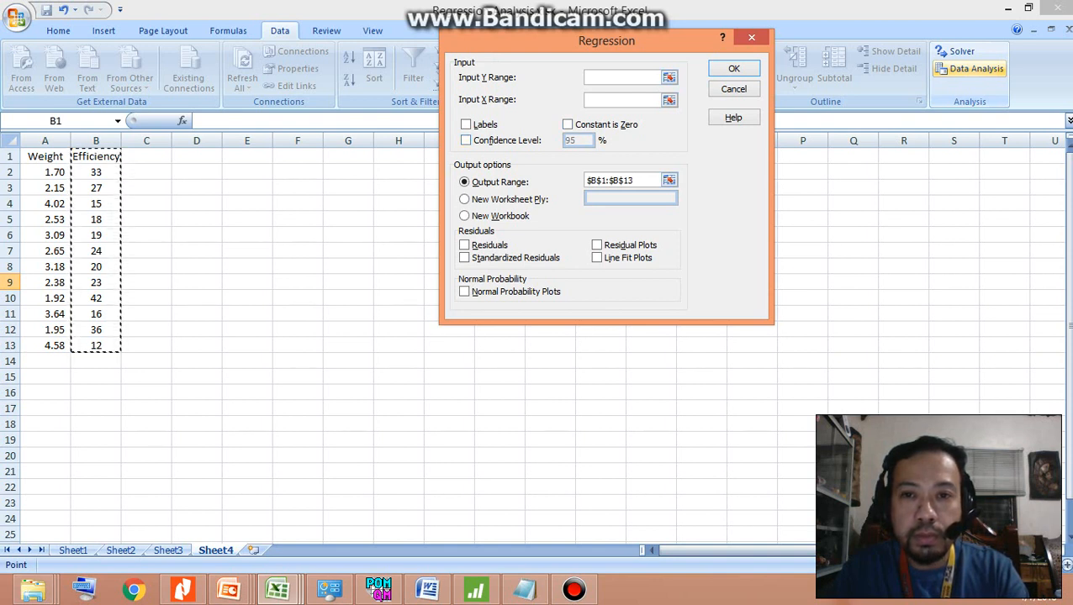
{"action": "left_click_drag", "start_coordinate": [634, 181], "coordinate": [585, 181]}
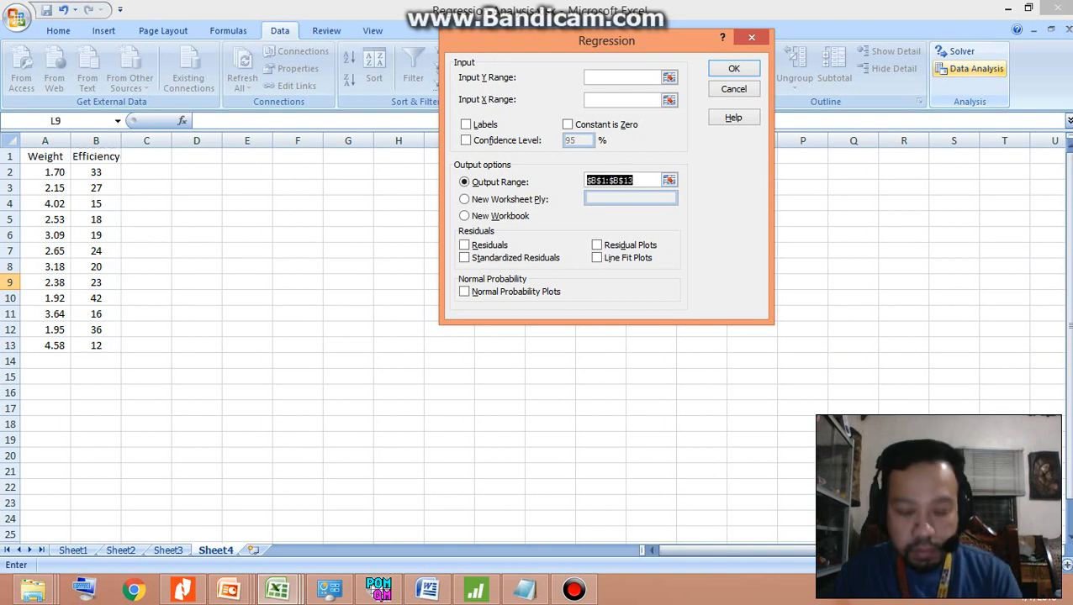
{"action": "key", "text": "BackSpace"}
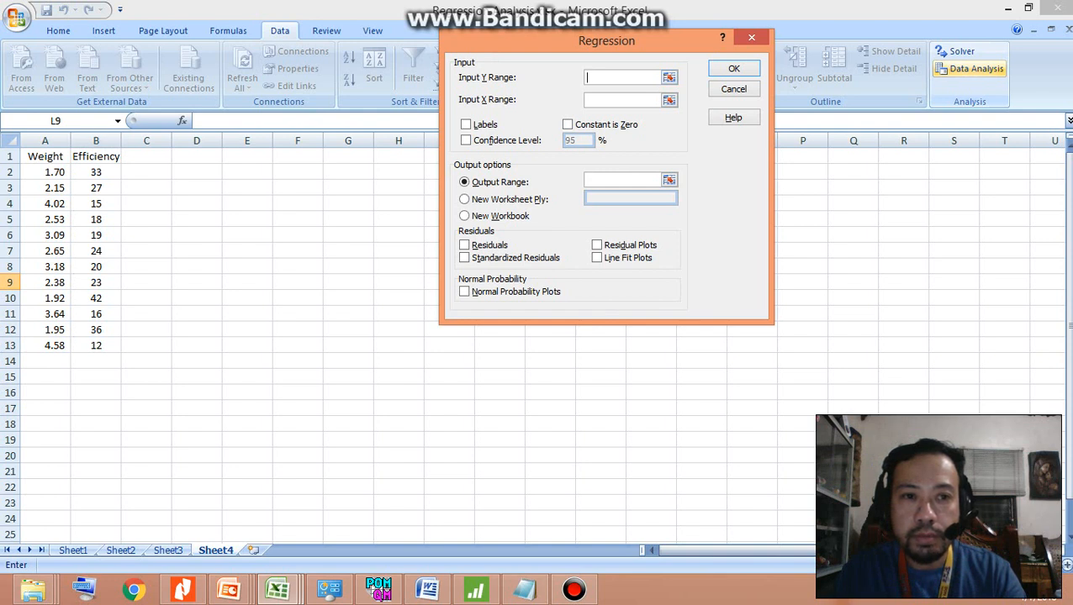
Set the regression's Y range to the Efficiency column $B$1:$B$13 and its X range to the Weight column $A$1:$A$13
{"action": "left_click_drag", "start_coordinate": [99, 156], "coordinate": [105, 345]}
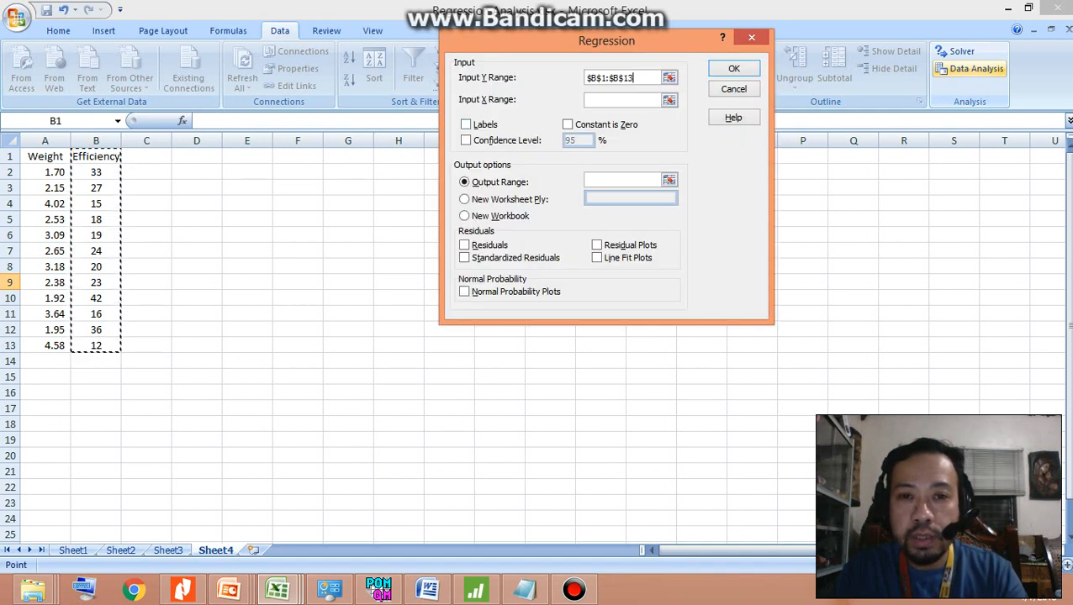
{"action": "left_click", "coordinate": [622, 100]}
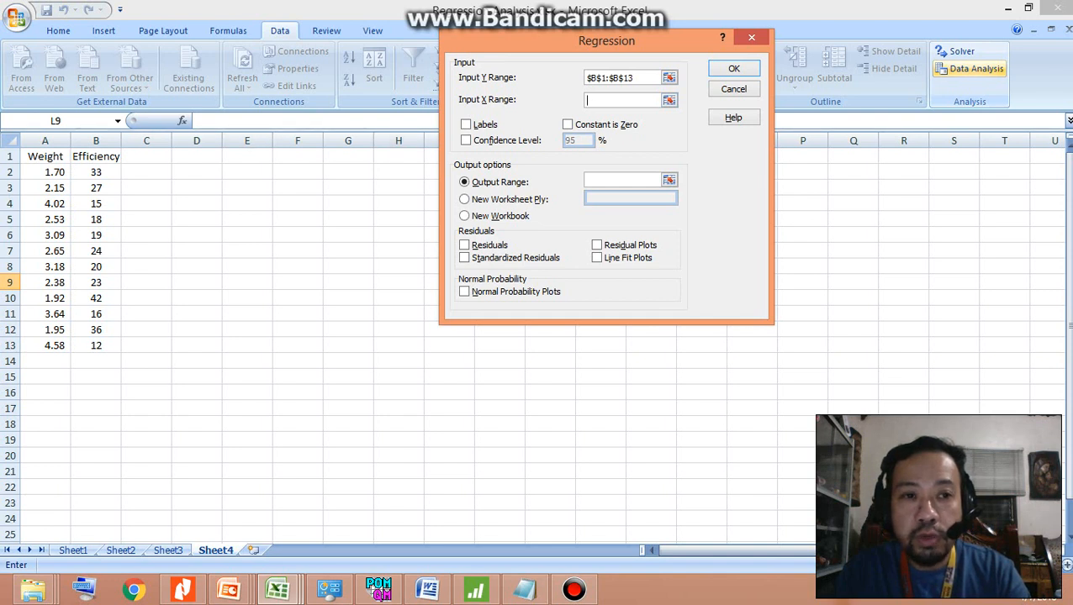
{"action": "left_click_drag", "start_coordinate": [46, 157], "coordinate": [51, 345]}
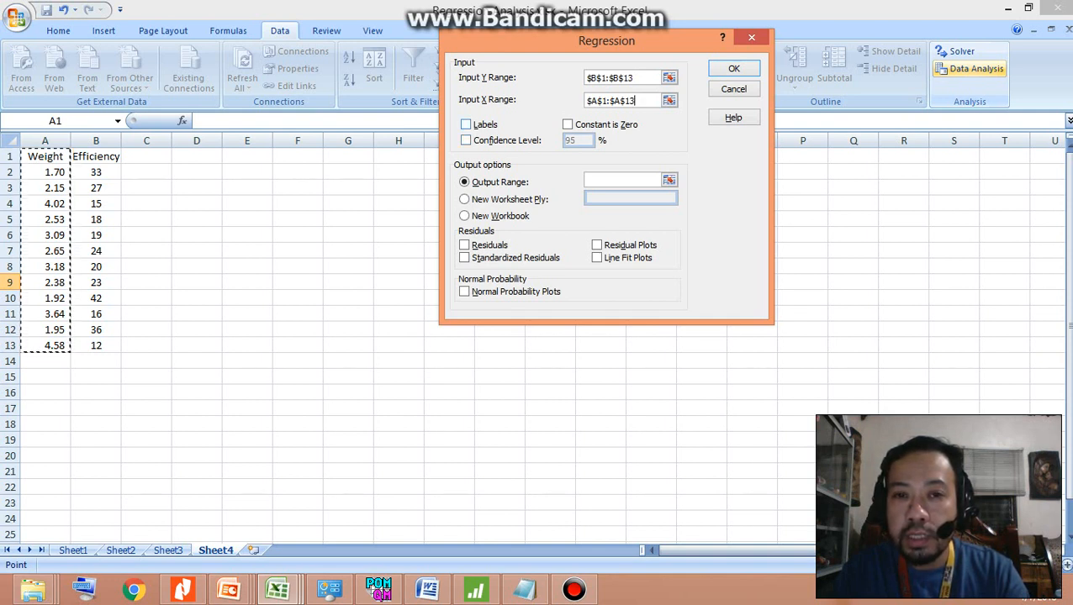
Enable Labels, set the output range to $F$2, and run the regression
{"action": "left_click", "coordinate": [466, 124]}
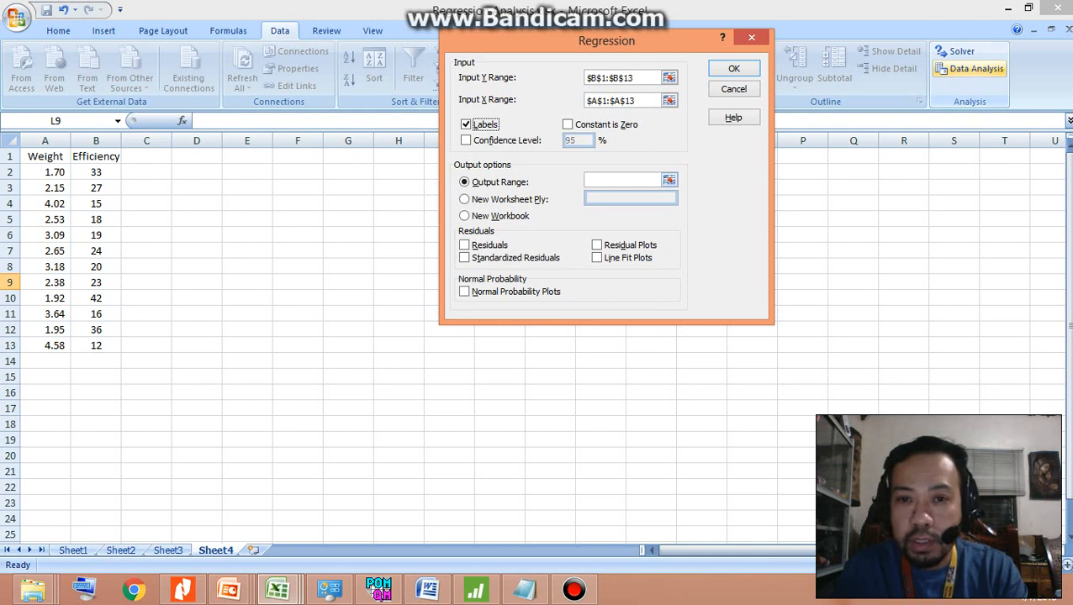
{"action": "left_click", "coordinate": [621, 180]}
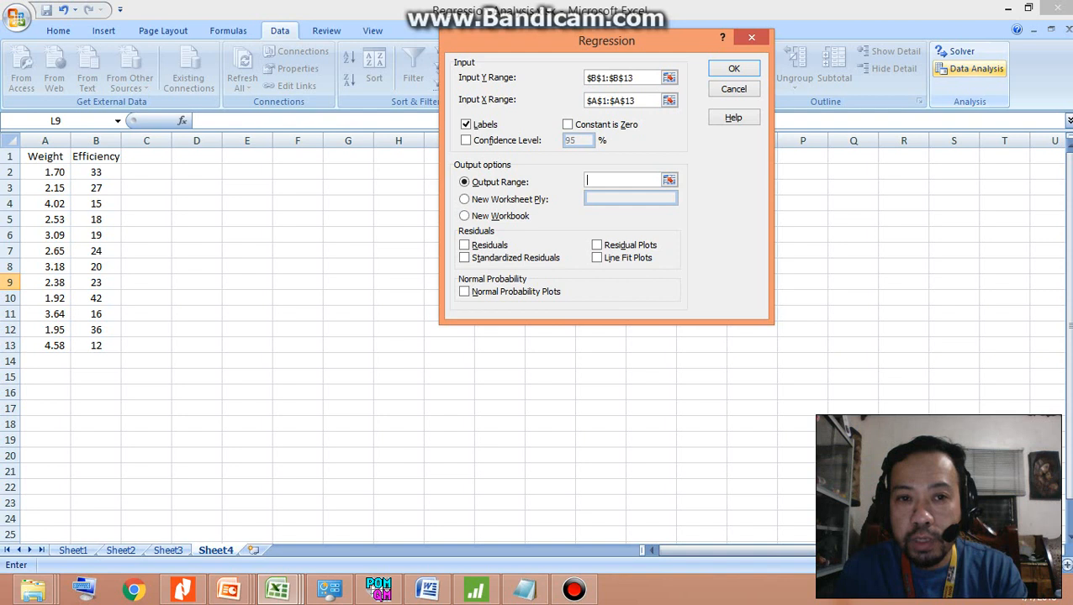
{"action": "left_click", "coordinate": [298, 172]}
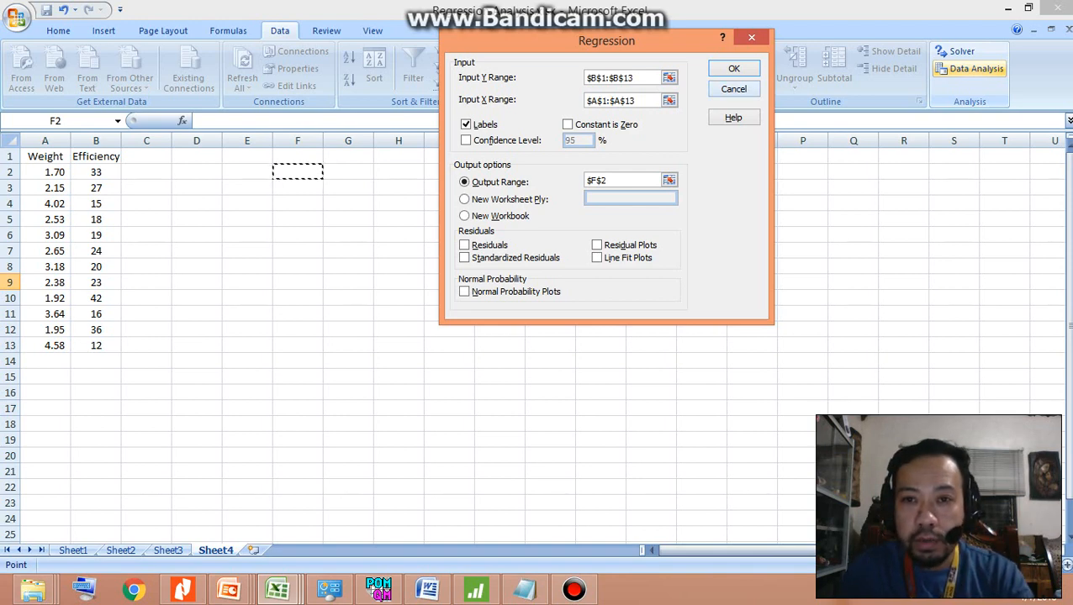
{"action": "left_click", "coordinate": [733, 68]}
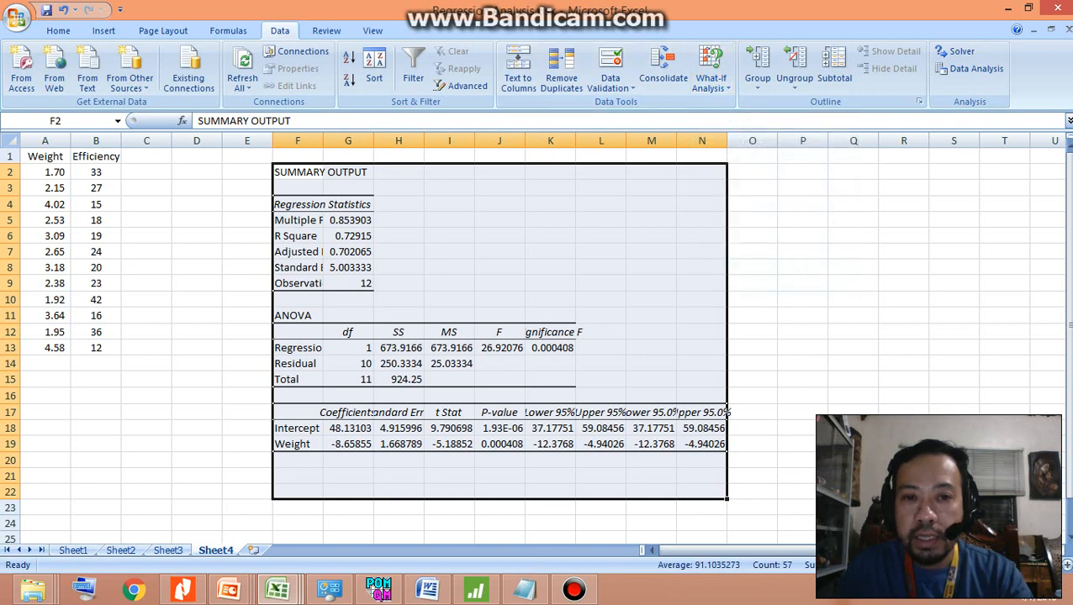
Widen column F to show more of the regression labels, and inspect the R Square value in G6
{"action": "left_click", "coordinate": [550, 251]}
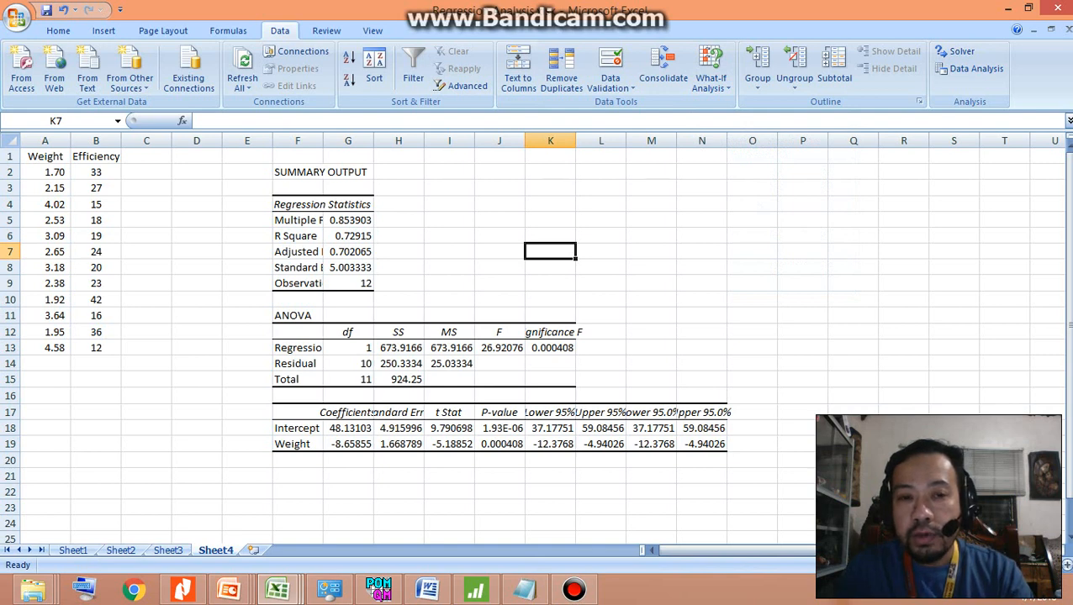
{"action": "left_click_drag", "start_coordinate": [323, 140], "coordinate": [333, 140]}
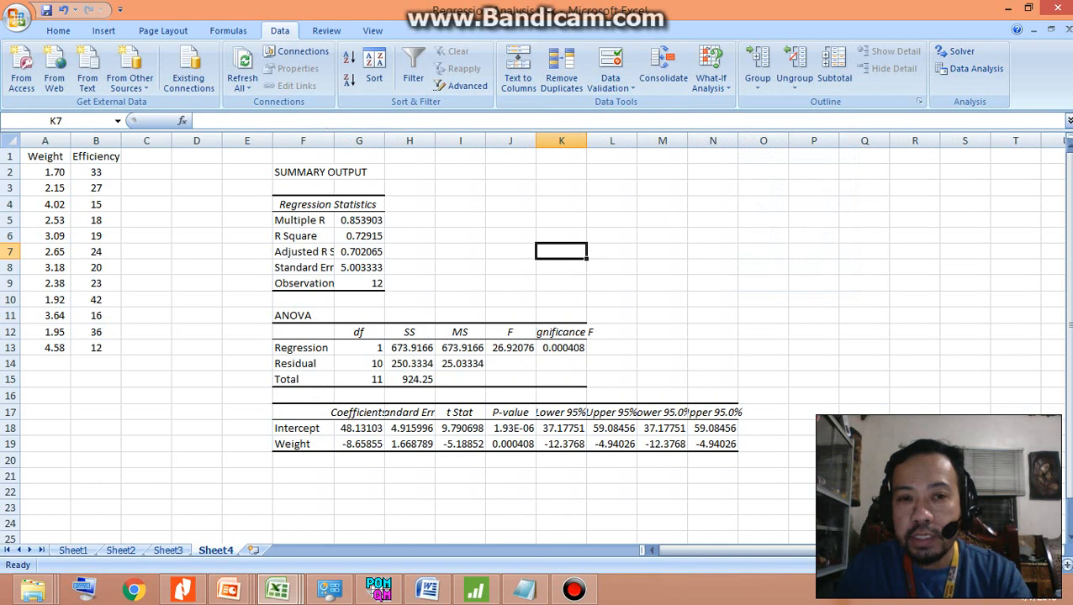
{"action": "left_click_drag", "start_coordinate": [334, 140], "coordinate": [347, 141]}
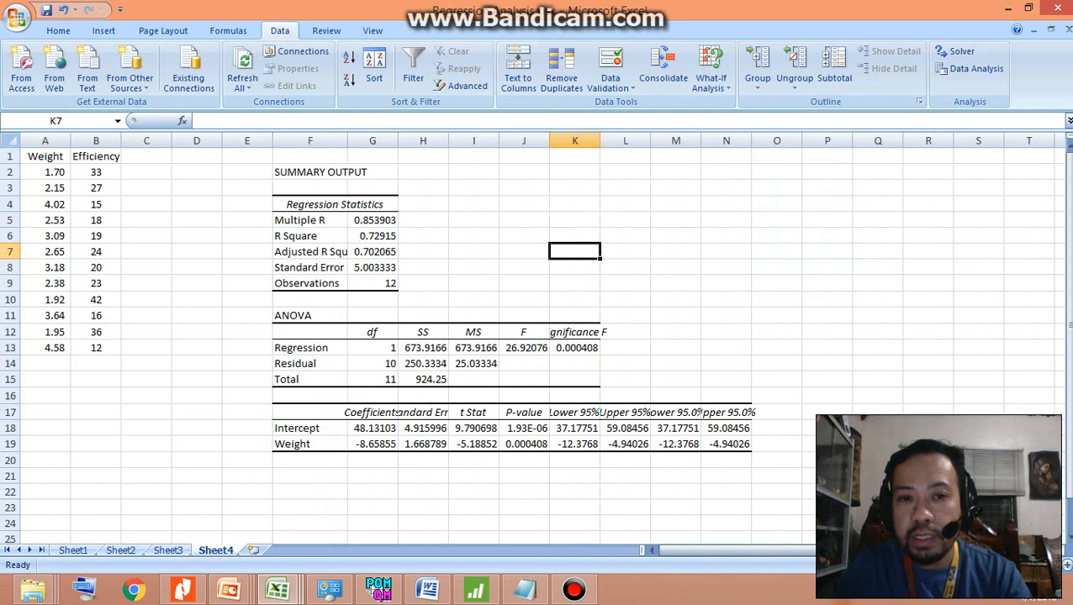
{"action": "left_click", "coordinate": [309, 236]}
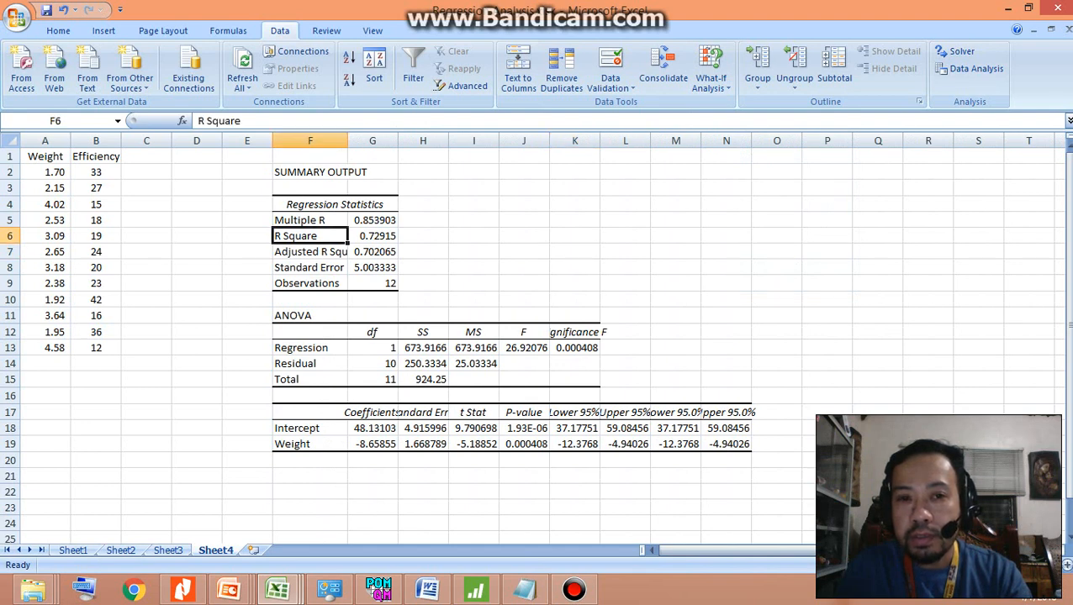
{"action": "left_click", "coordinate": [373, 236]}
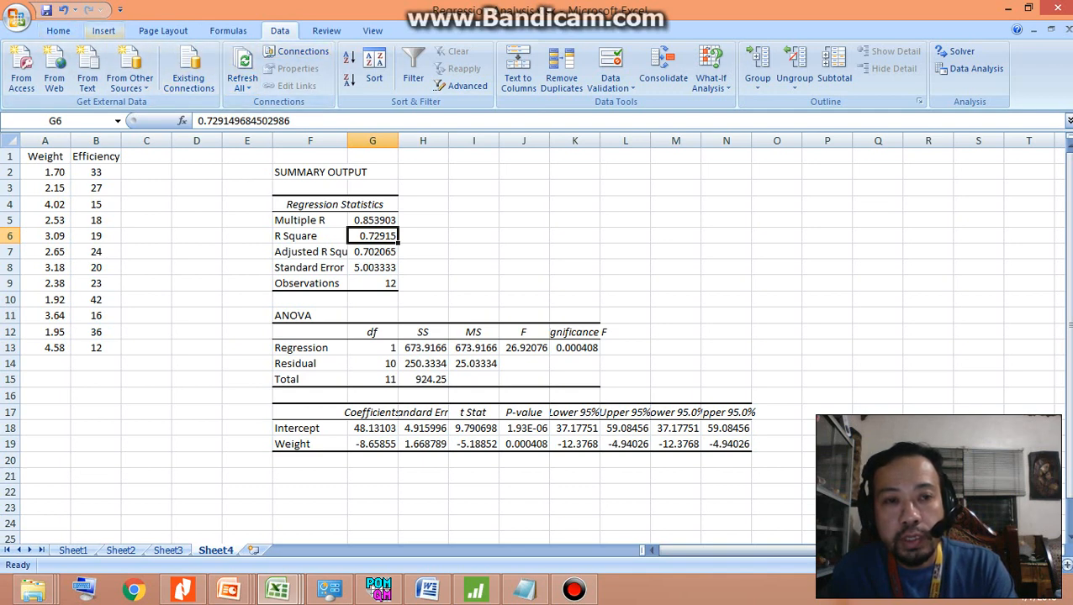
Insert a markers-only scatter chart and move it to the empty area beside the regression summary, around columns M to S
{"action": "left_click", "coordinate": [104, 30]}
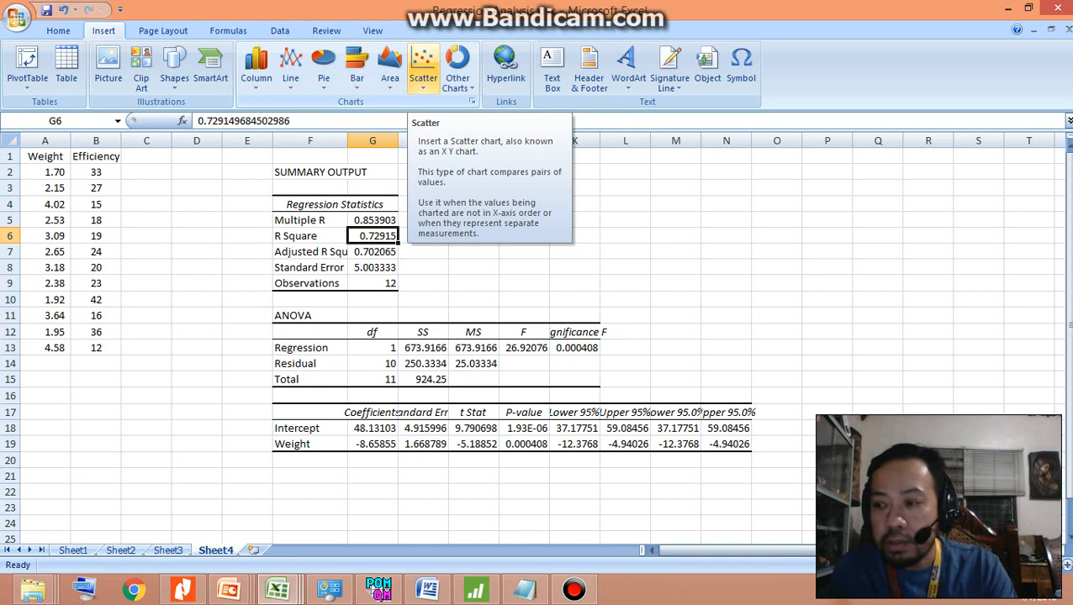
{"action": "left_click", "coordinate": [422, 68]}
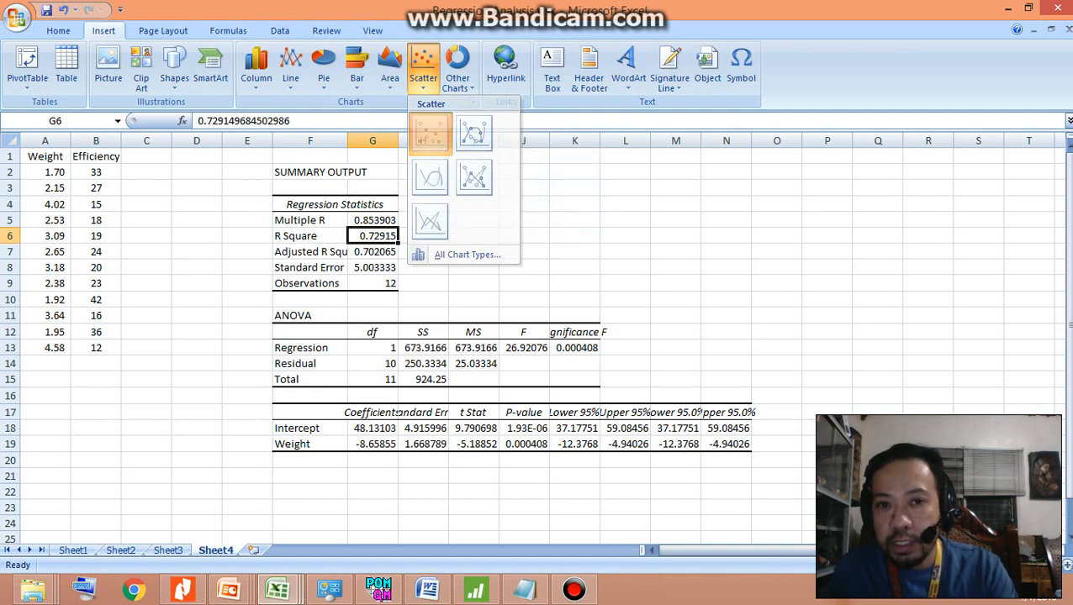
{"action": "left_click", "coordinate": [430, 132]}
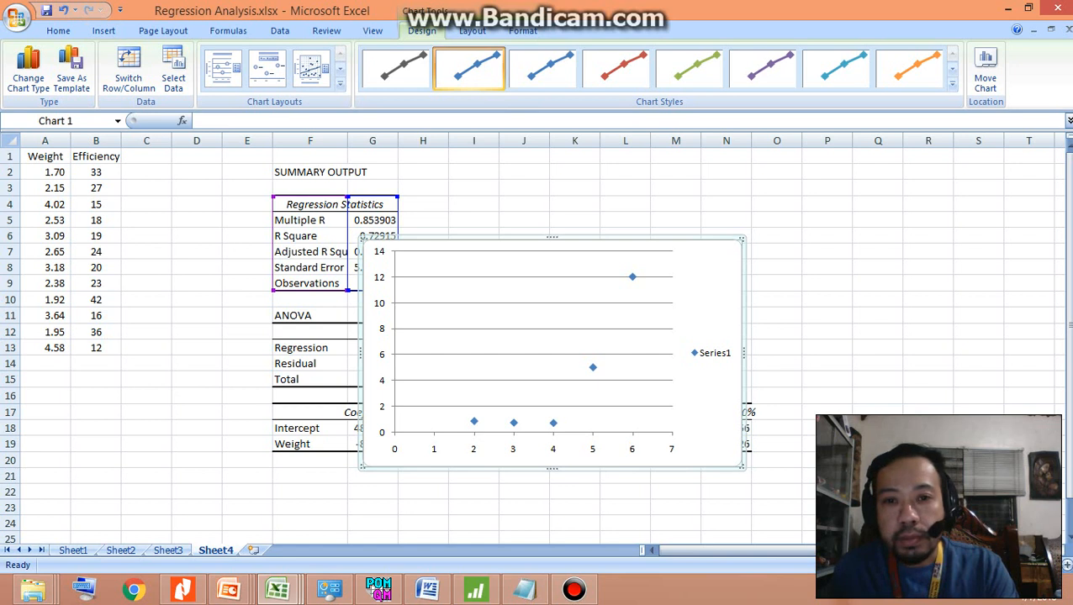
{"action": "mouse_move", "coordinate": [514, 317]}
{"action": "left_mouse_down"}
{"action": "mouse_move", "coordinate": [526, 306]}
{"action": "mouse_move", "coordinate": [515, 320]}
{"action": "left_mouse_up"}
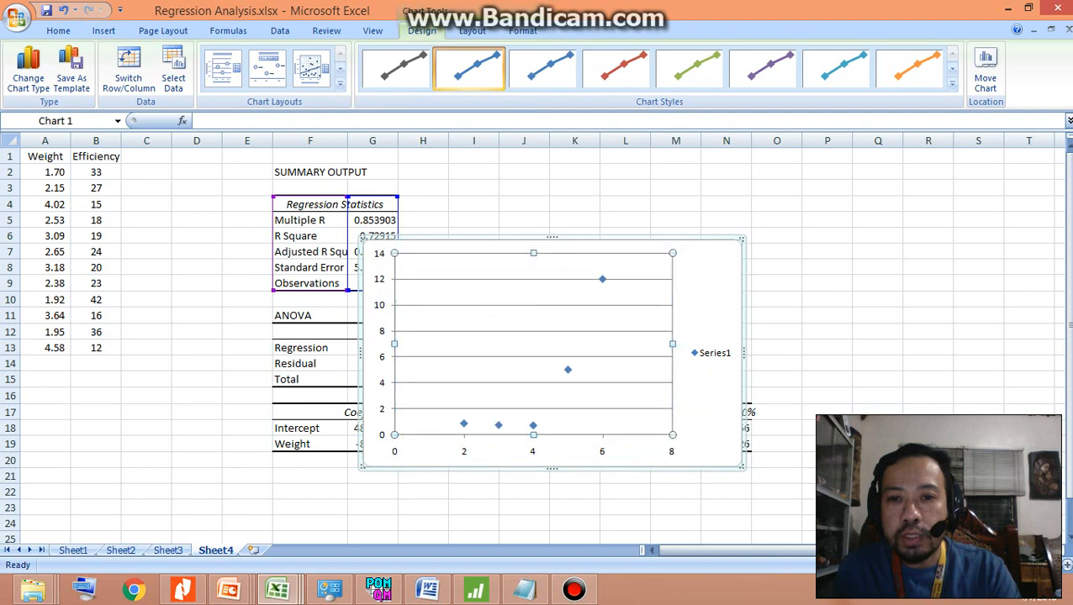
{"action": "left_click_drag", "start_coordinate": [685, 321], "coordinate": [970, 242]}
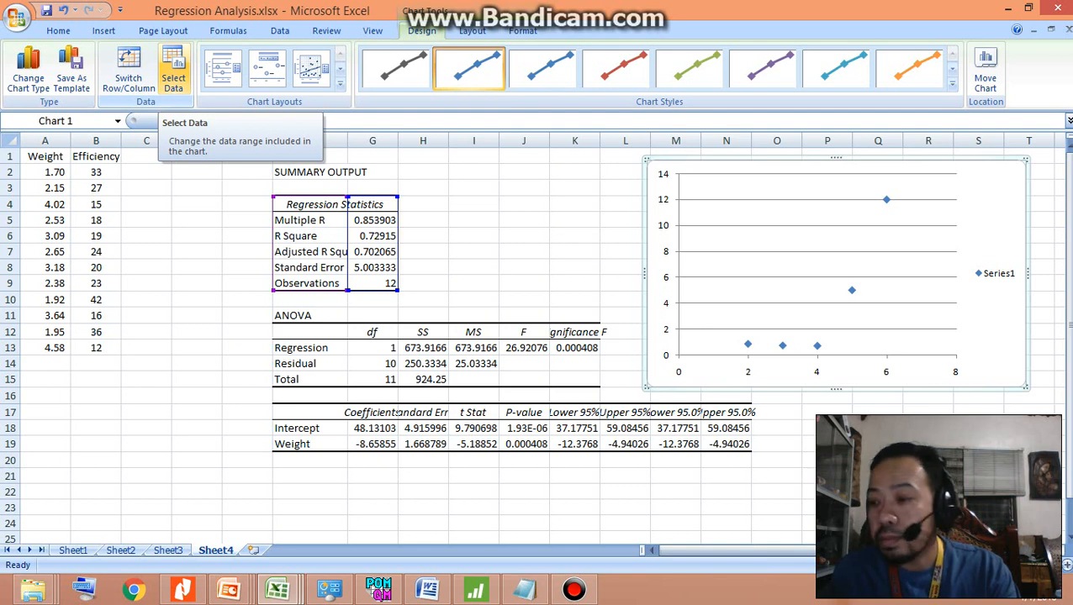
Clear the scatter chart's existing data range and add a new series named "Weight vs. Efficiency"
{"action": "left_click", "coordinate": [174, 77]}
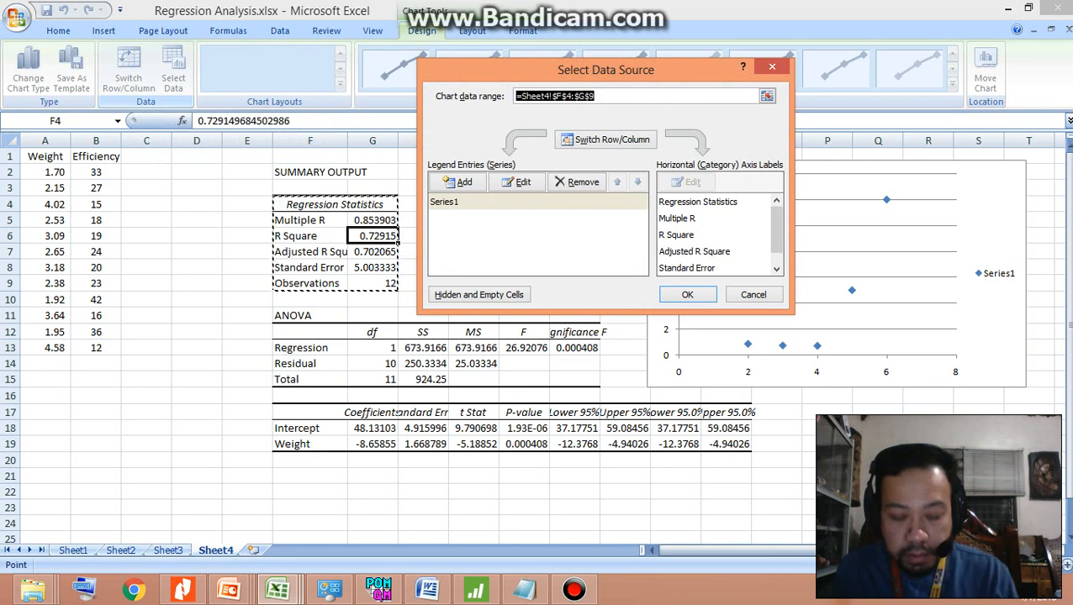
{"action": "key", "text": "BackSpace"}
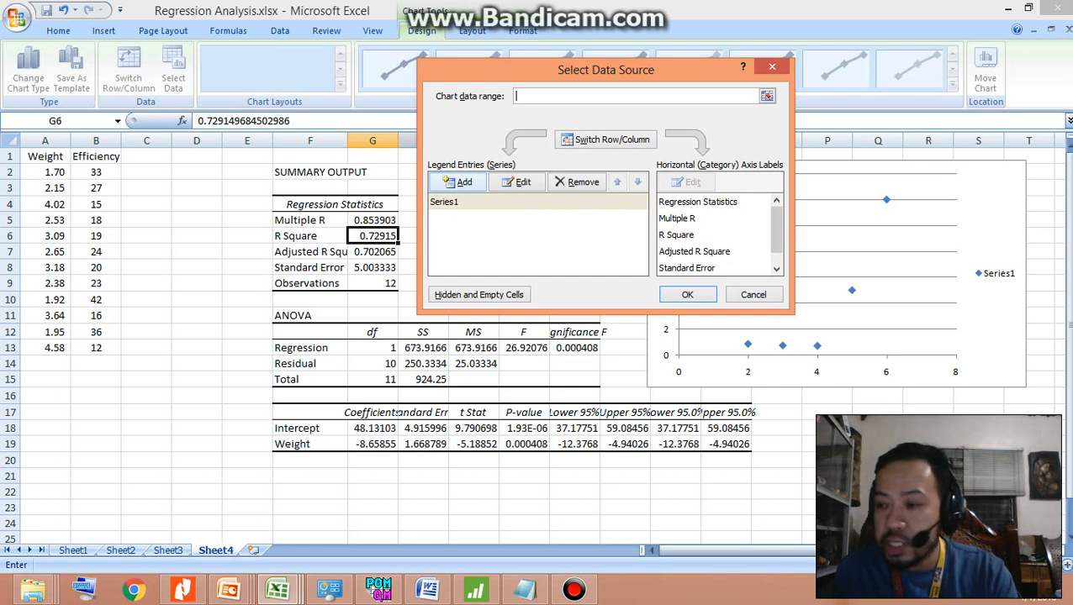
{"action": "left_click", "coordinate": [457, 183]}
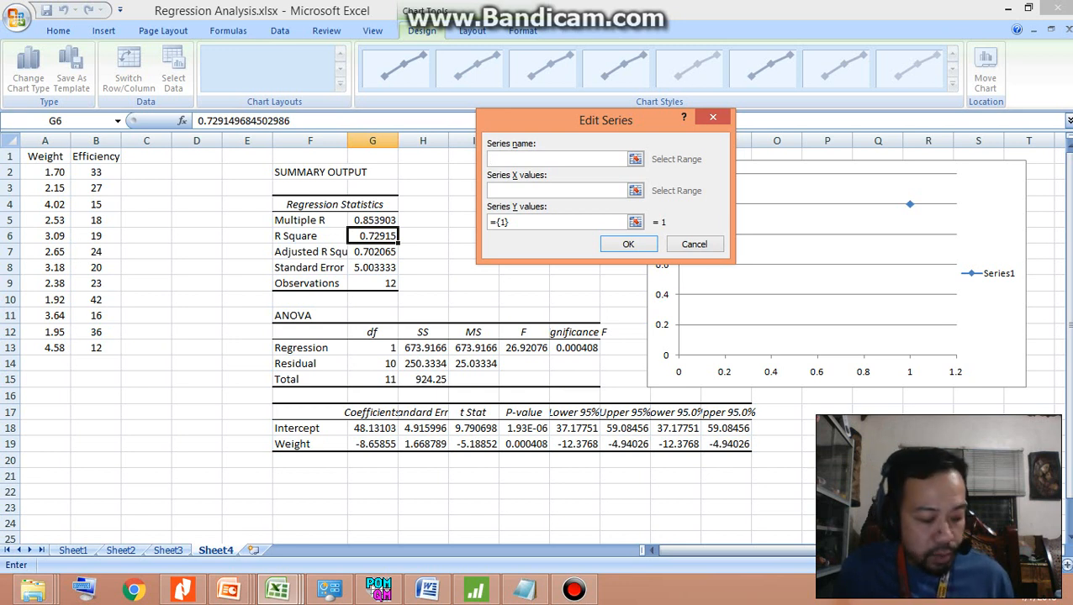
{"action": "type", "text": "We"}
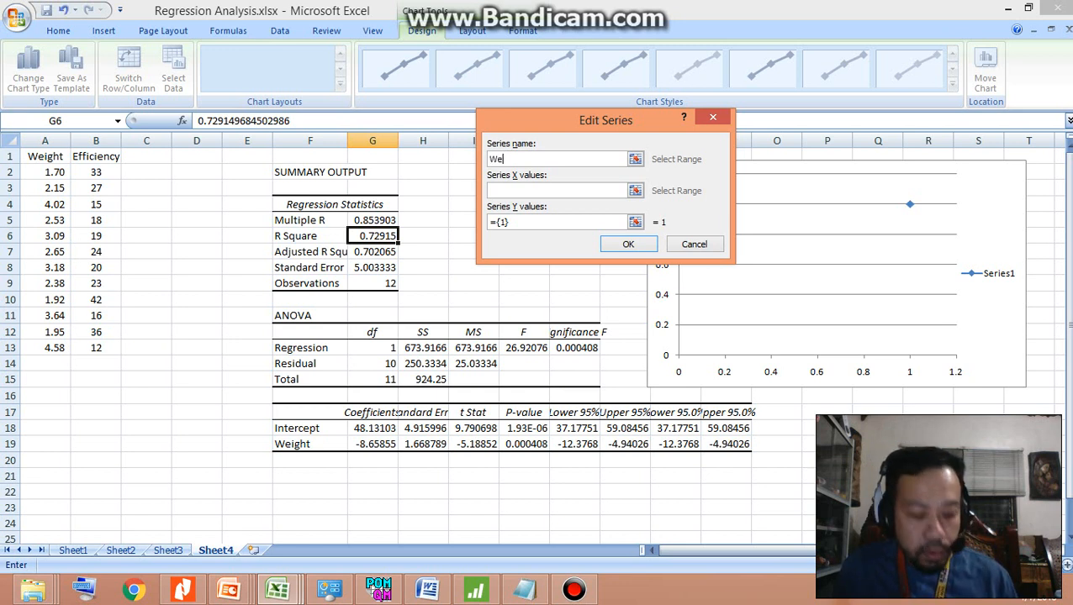
{"action": "type", "text": "ight "}
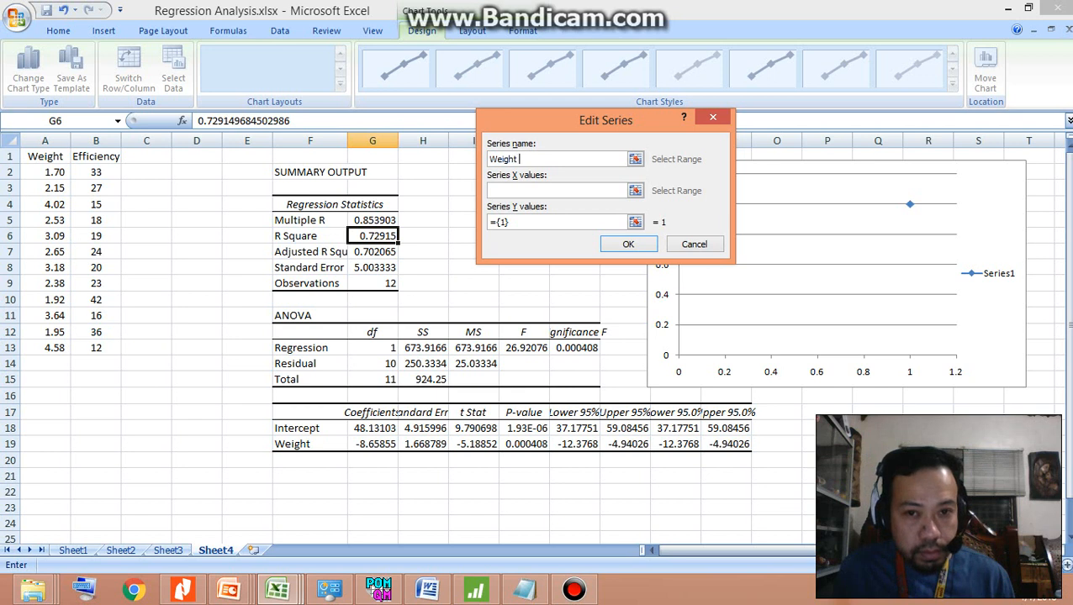
{"action": "type", "text": "vs. "}
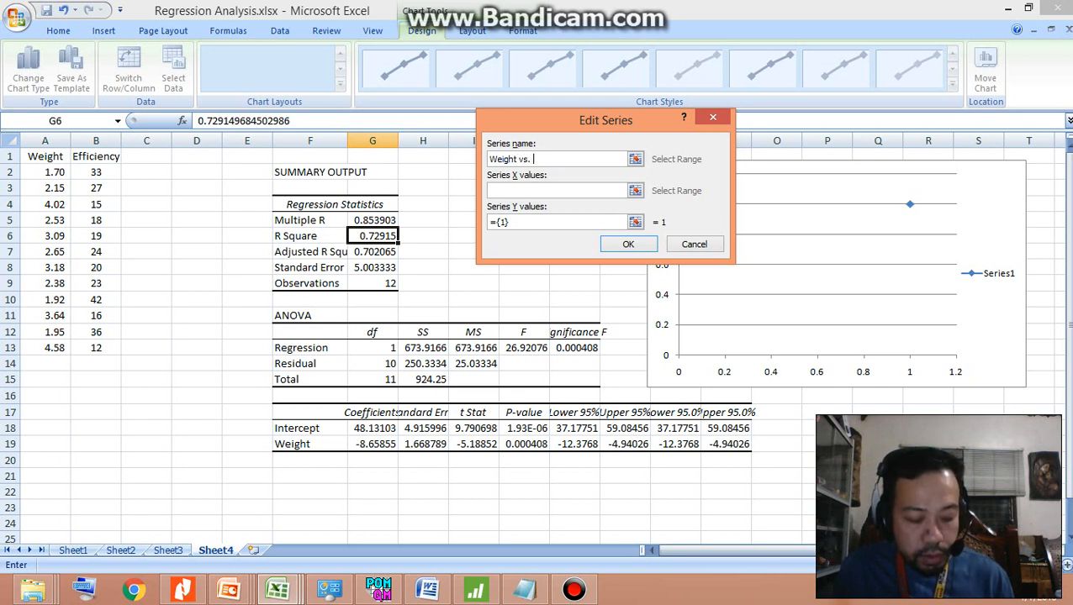
{"action": "type", "text": "Effi"}
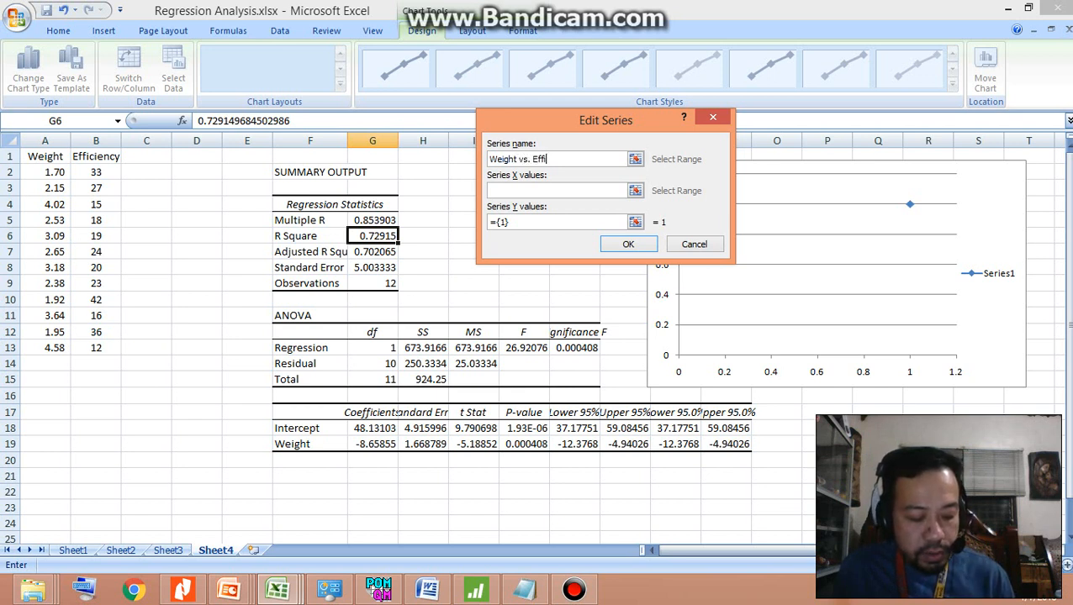
{"action": "type", "text": "cien"}
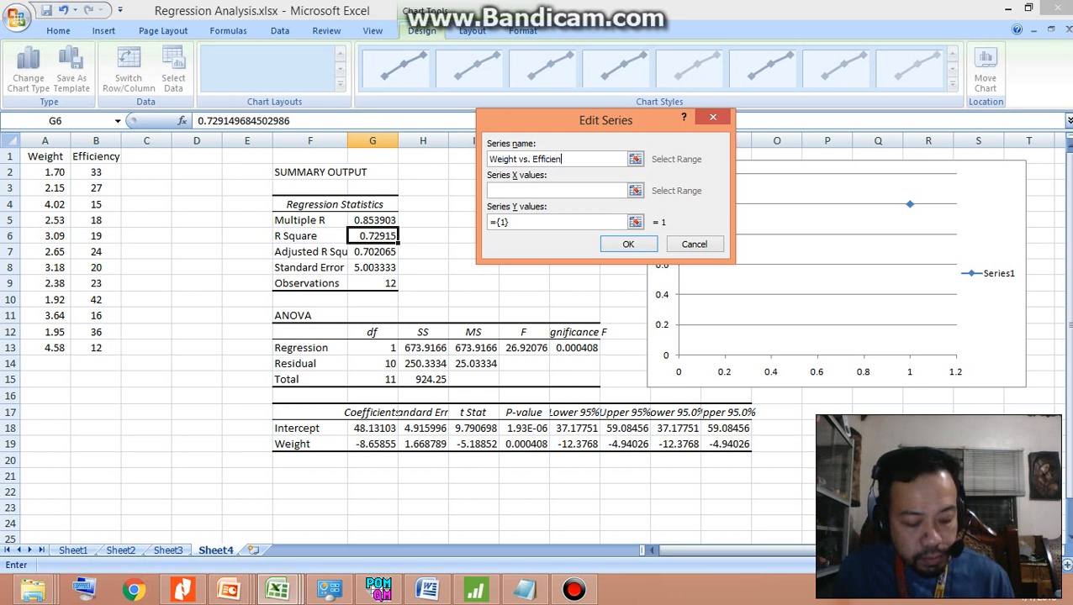
{"action": "type", "text": "cy"}
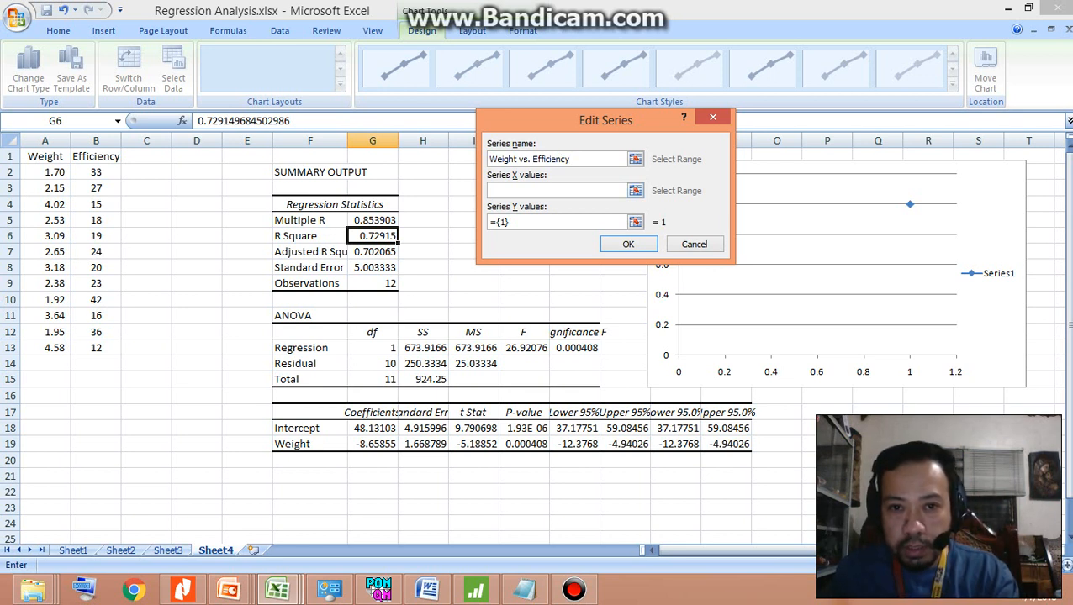
Set the new series' X values to the weights in $A$2:$A$13 and its Y values to the efficiencies in $B$2:$B$13, and apply the data source
{"action": "left_click", "coordinate": [538, 191]}
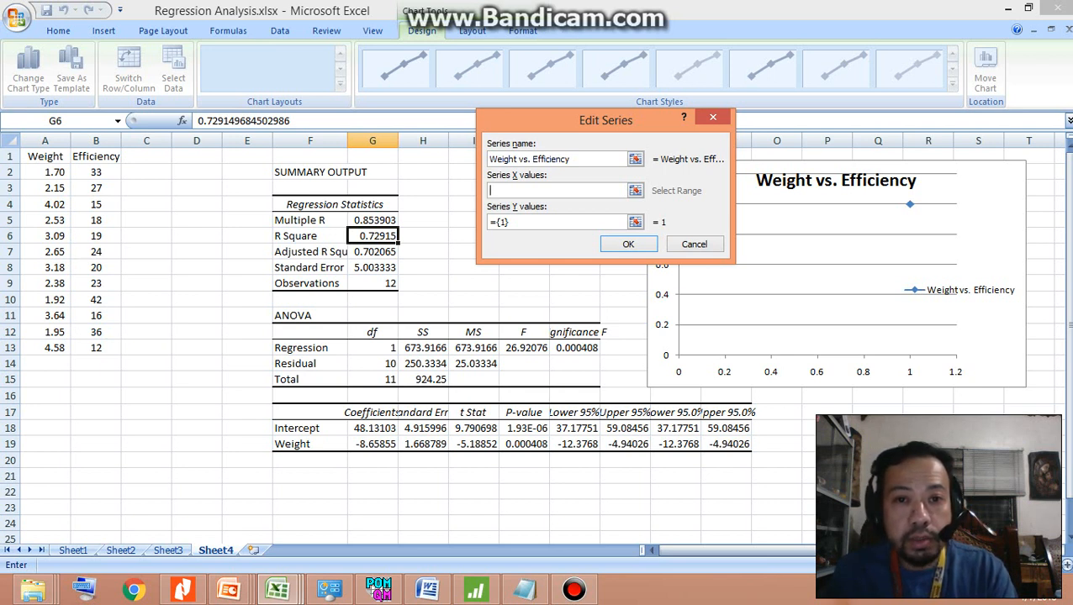
{"action": "left_click_drag", "start_coordinate": [54, 172], "coordinate": [76, 347]}
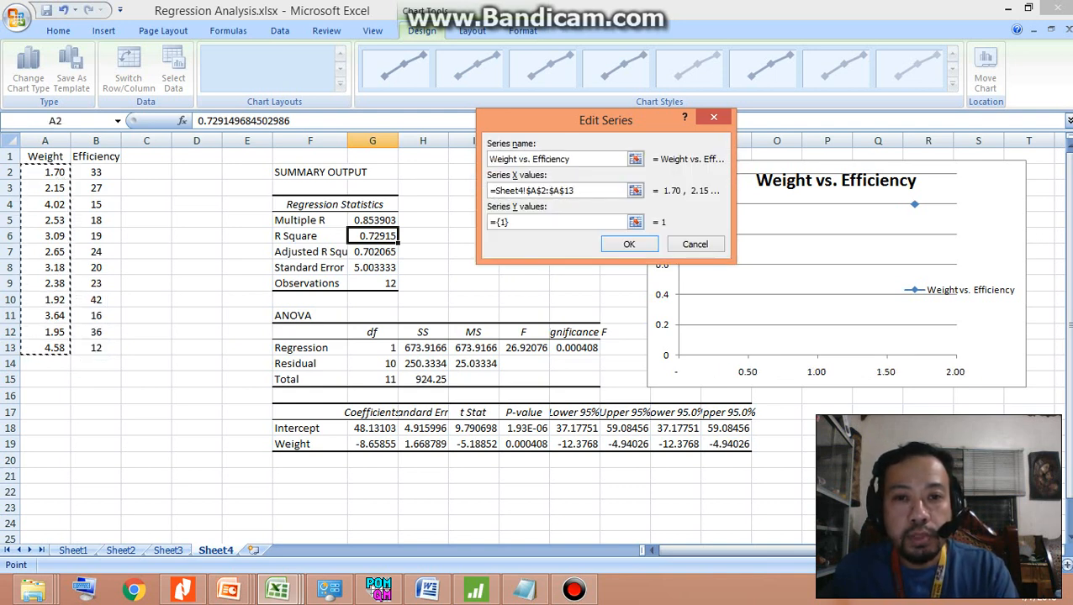
{"action": "left_click", "coordinate": [519, 222]}
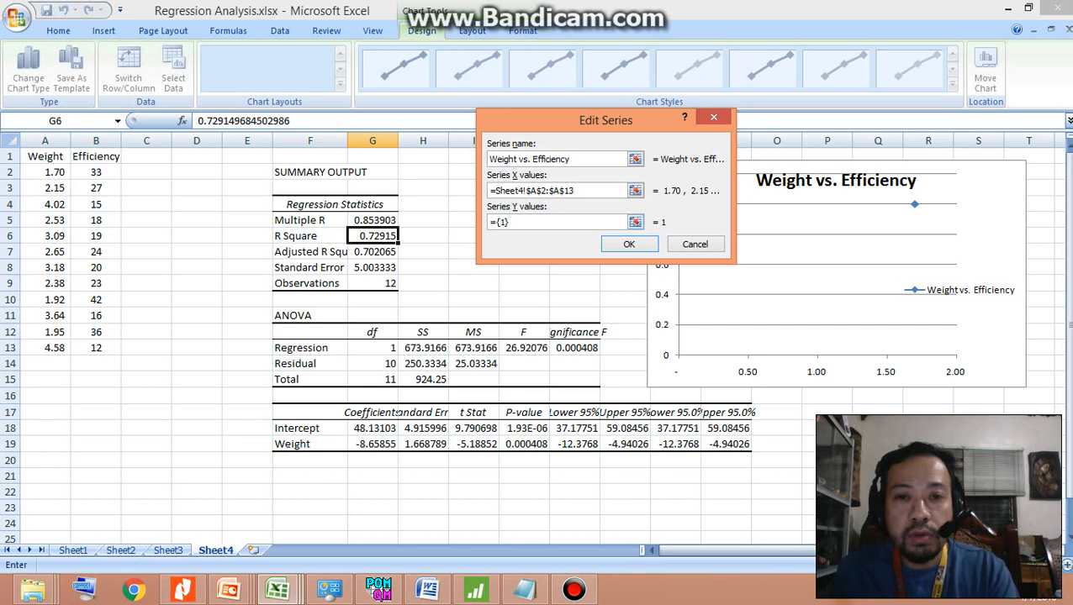
{"action": "left_click_drag", "start_coordinate": [514, 222], "coordinate": [488, 222]}
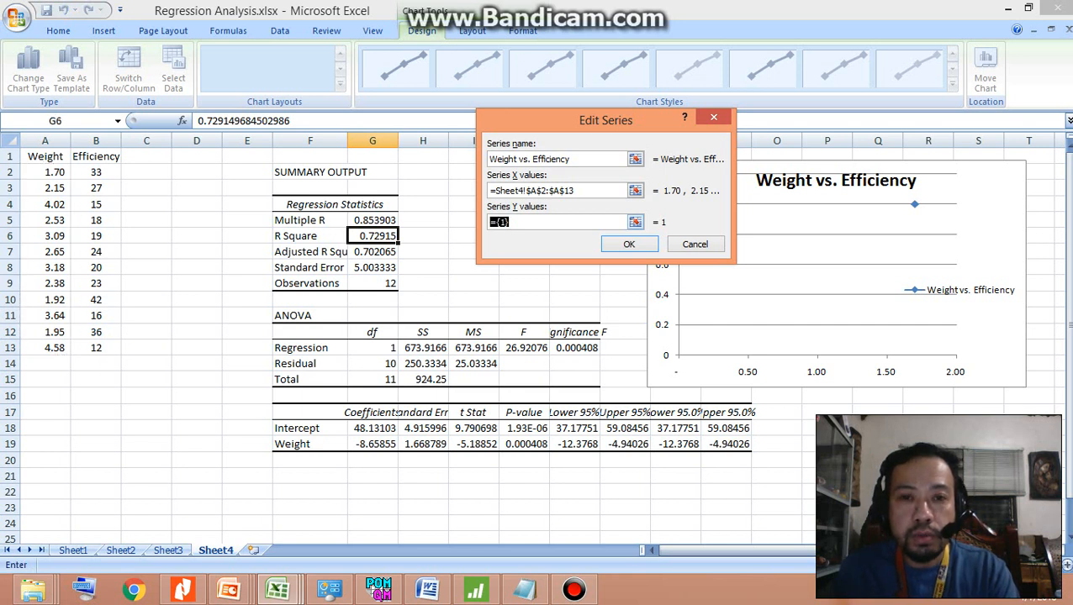
{"action": "key", "text": "BackSpace"}
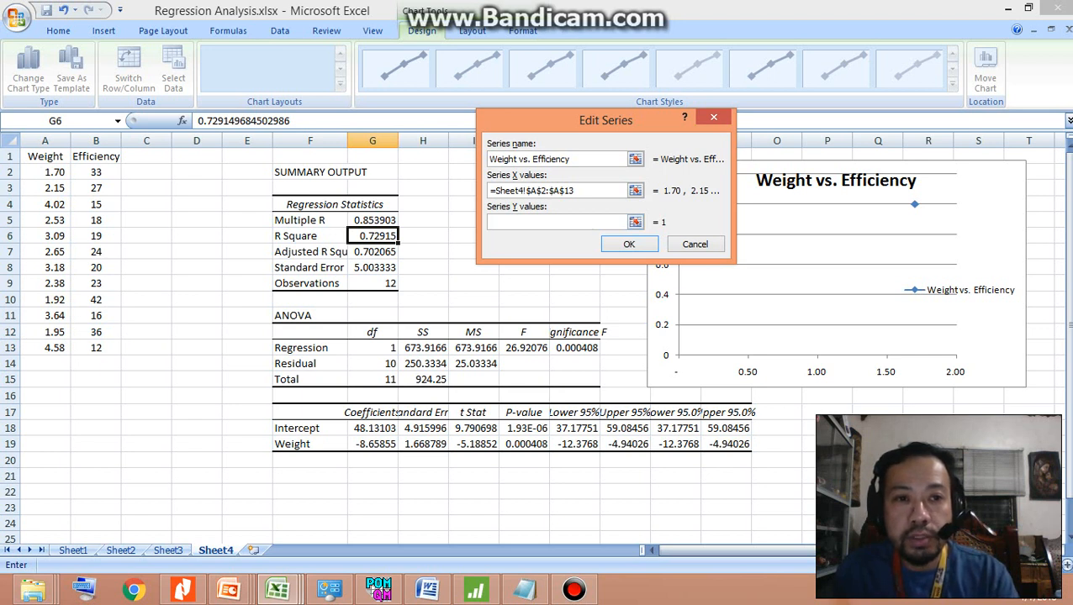
{"action": "left_click_drag", "start_coordinate": [95, 173], "coordinate": [113, 348]}
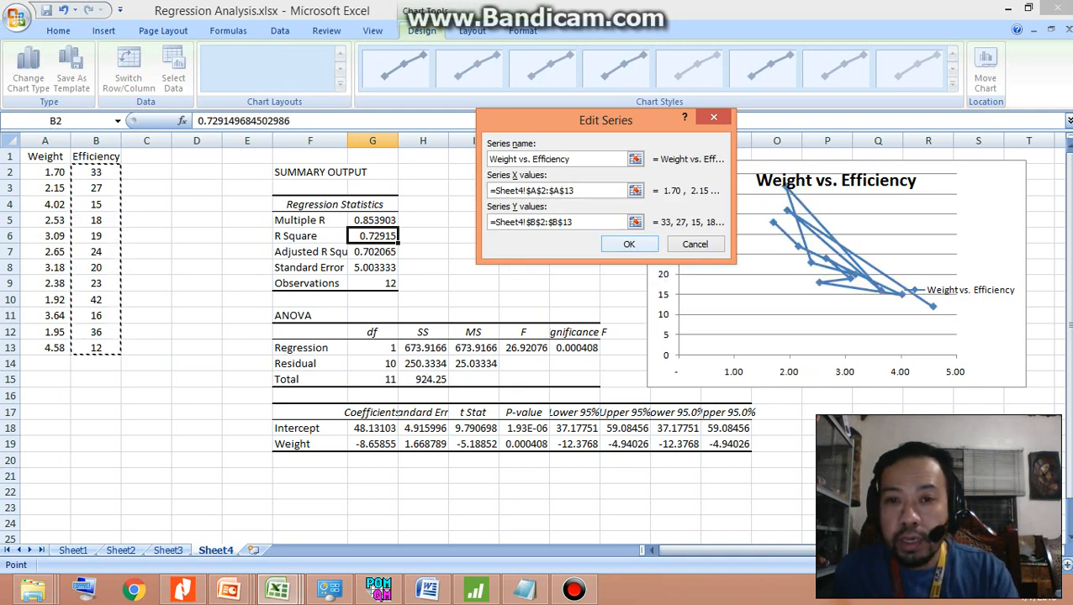
{"action": "left_click", "coordinate": [629, 244]}
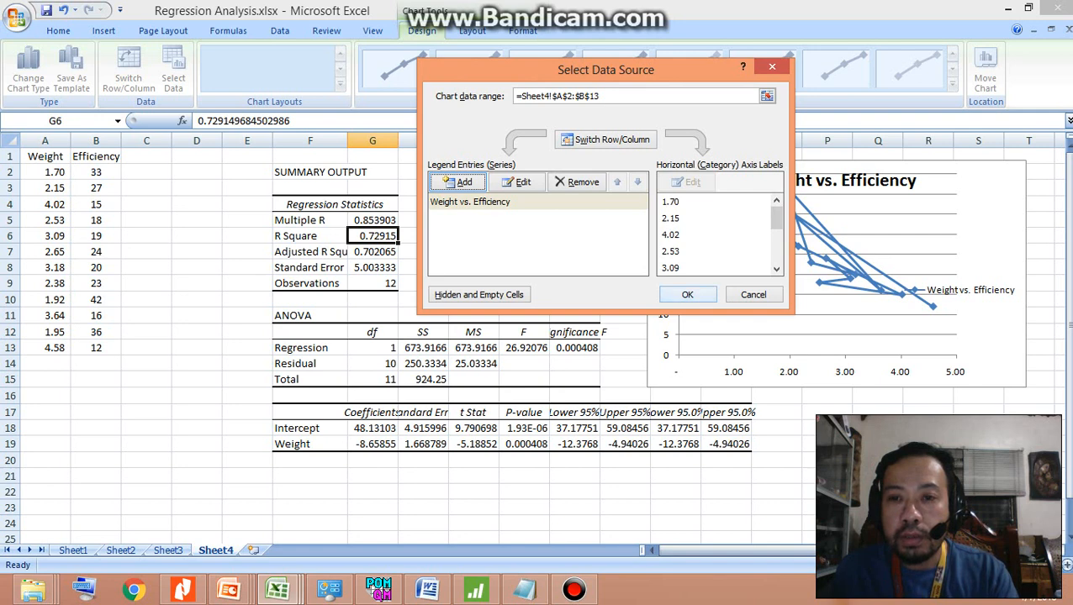
{"action": "left_click", "coordinate": [687, 294]}
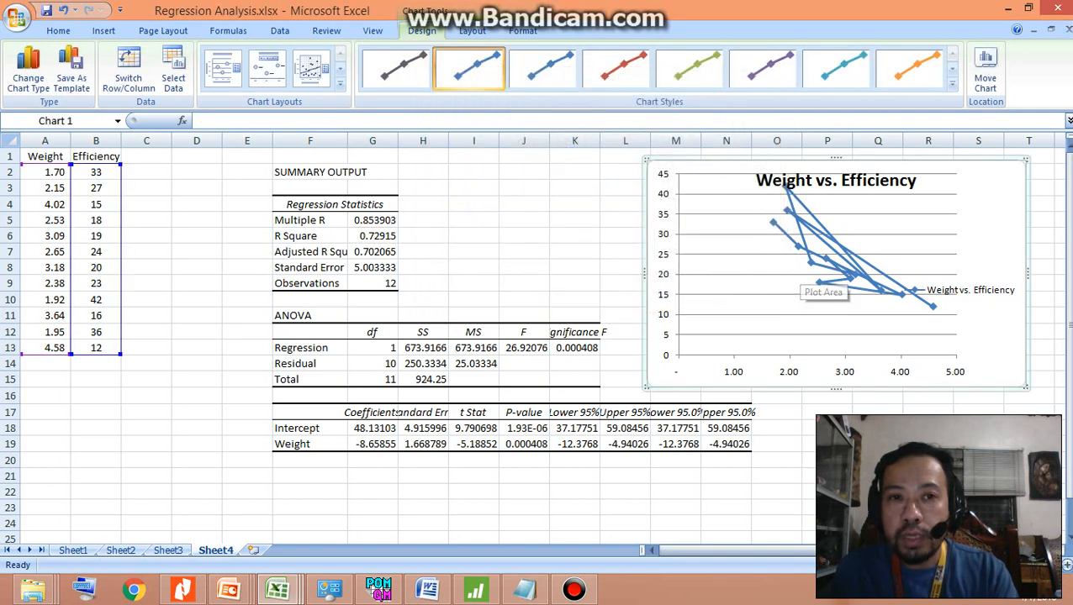
{"action": "left_click", "coordinate": [877, 428]}
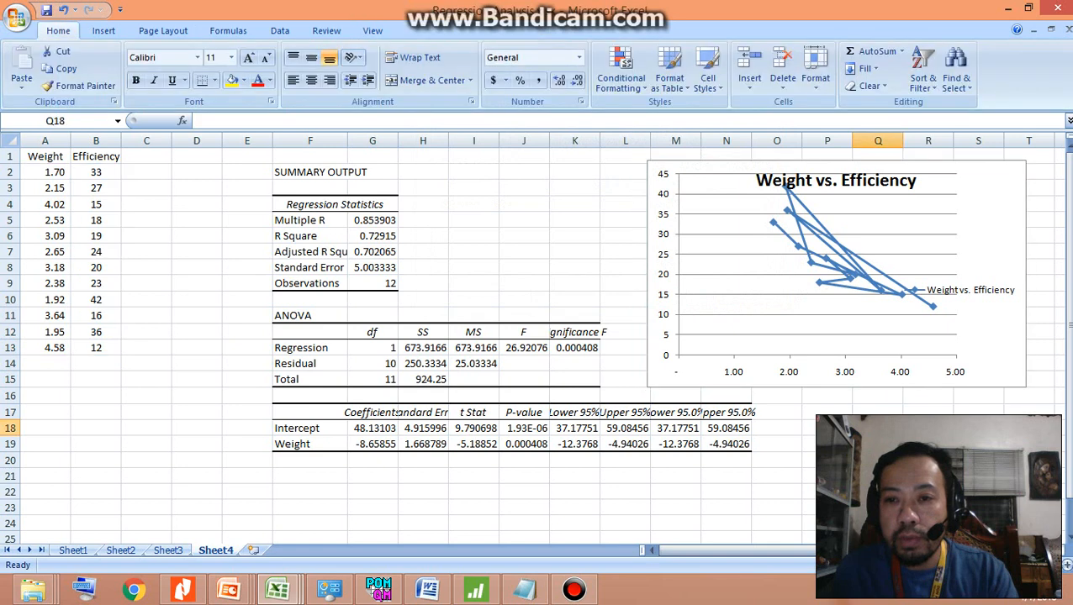
Change the Weight vs. Efficiency chart to a markers-only scatter without connecting lines
{"action": "left_click", "coordinate": [851, 277]}
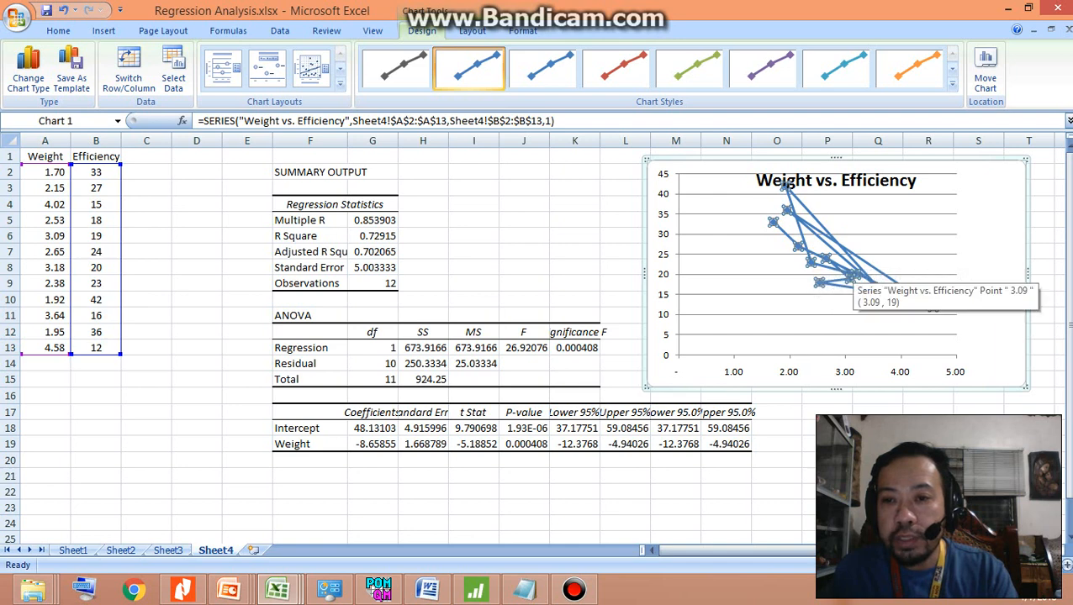
{"action": "right_click", "coordinate": [852, 279]}
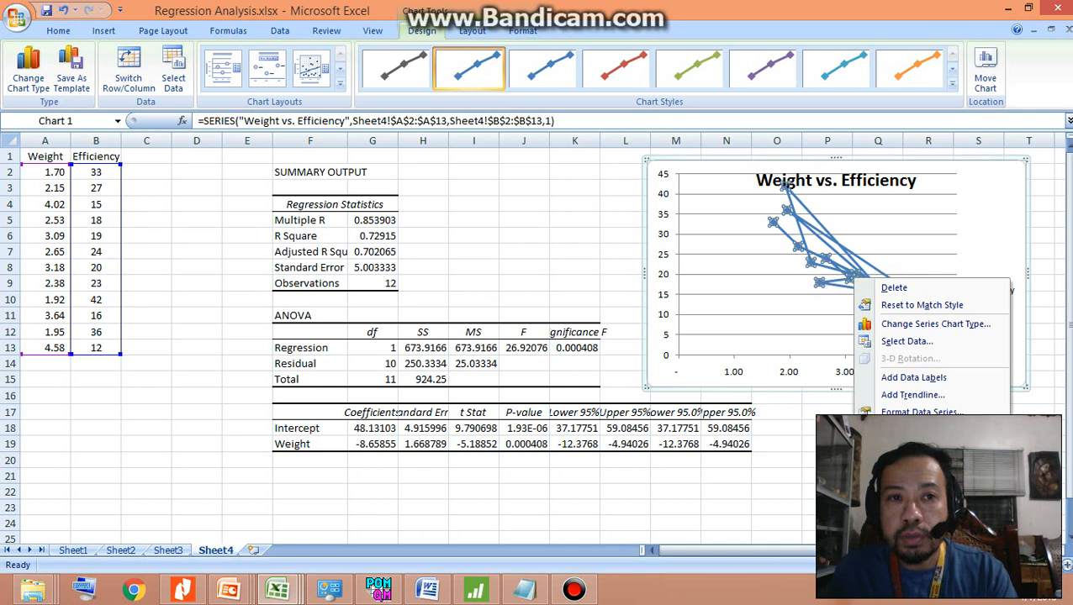
{"action": "left_click", "coordinate": [104, 30]}
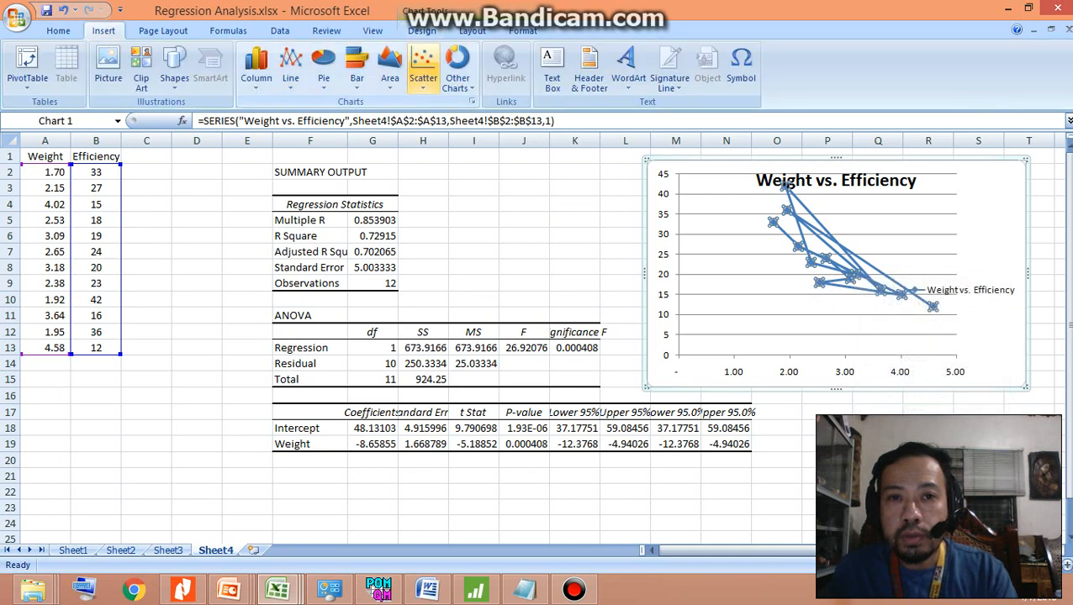
{"action": "left_click", "coordinate": [422, 67]}
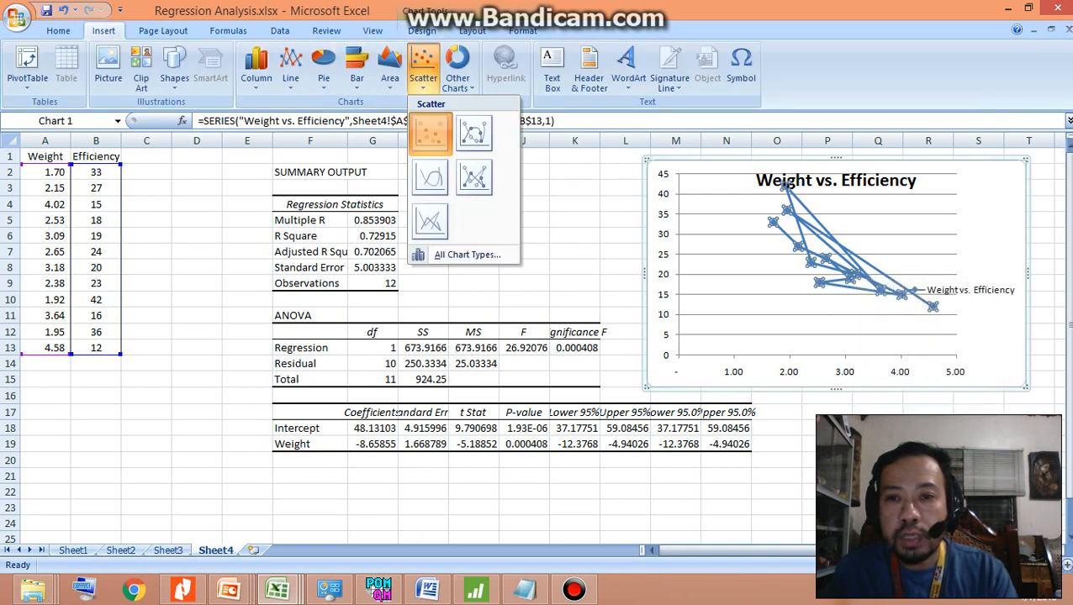
{"action": "left_click", "coordinate": [430, 133]}
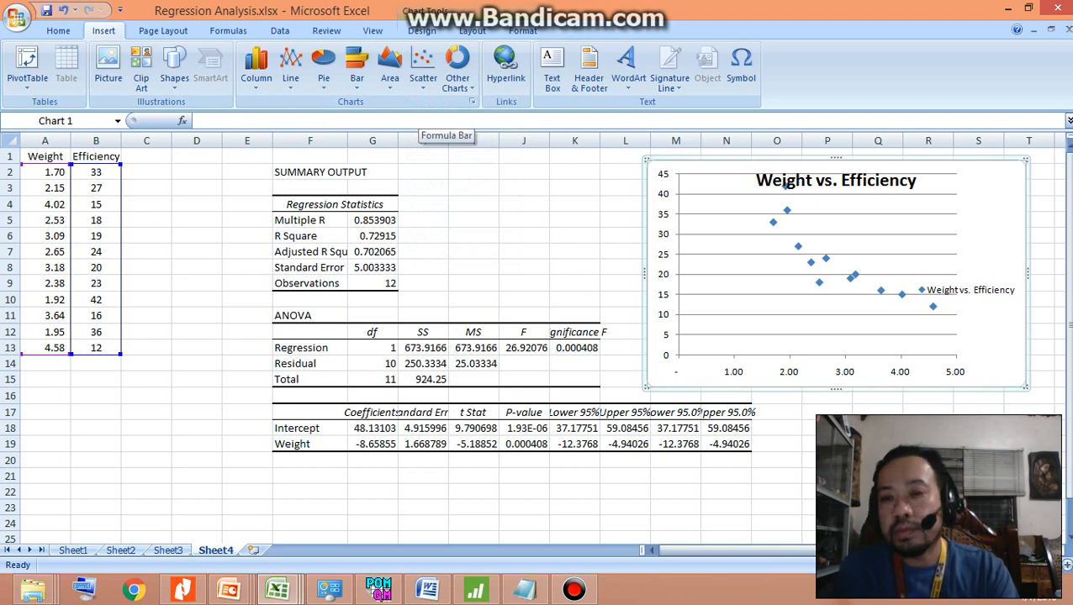
{"action": "left_click", "coordinate": [827, 428]}
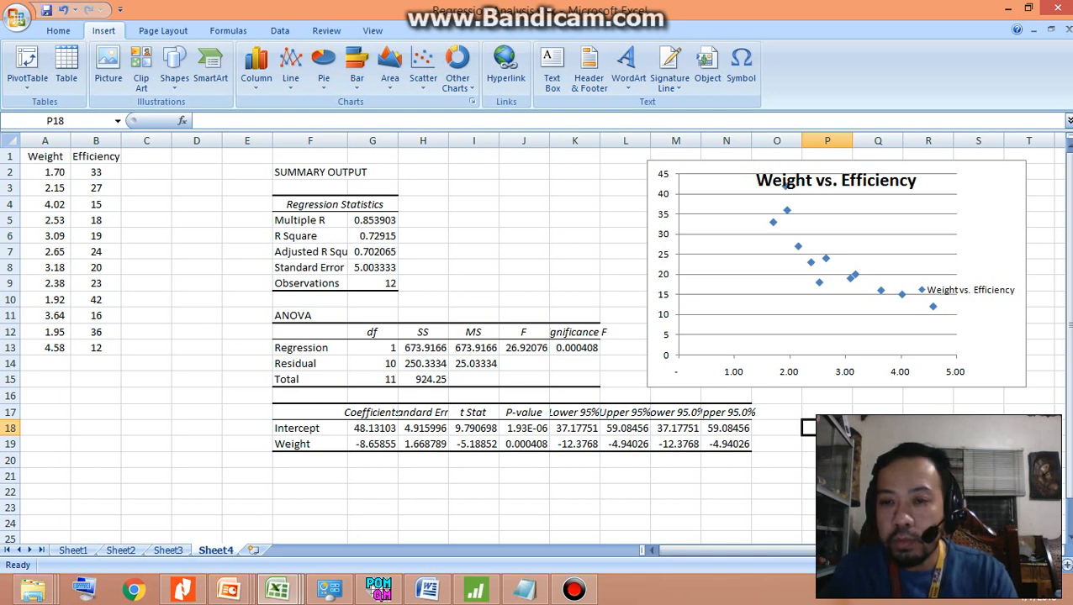
Add a linear trendline to the Weight vs. Efficiency series, displaying its equation and R-squared value on the chart
{"action": "left_click", "coordinate": [851, 276]}
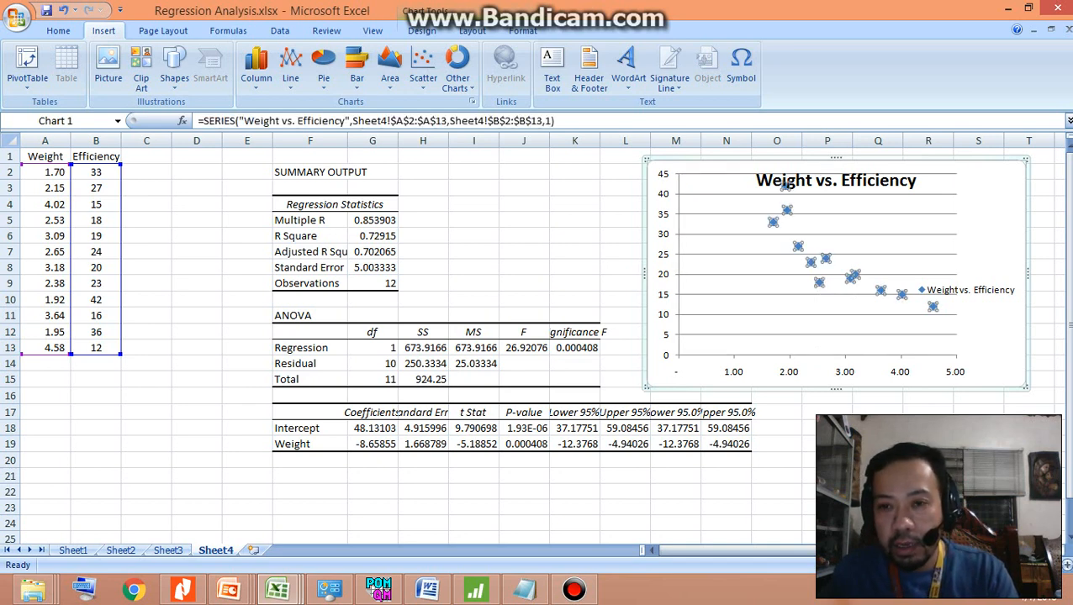
{"action": "right_click", "coordinate": [812, 263]}
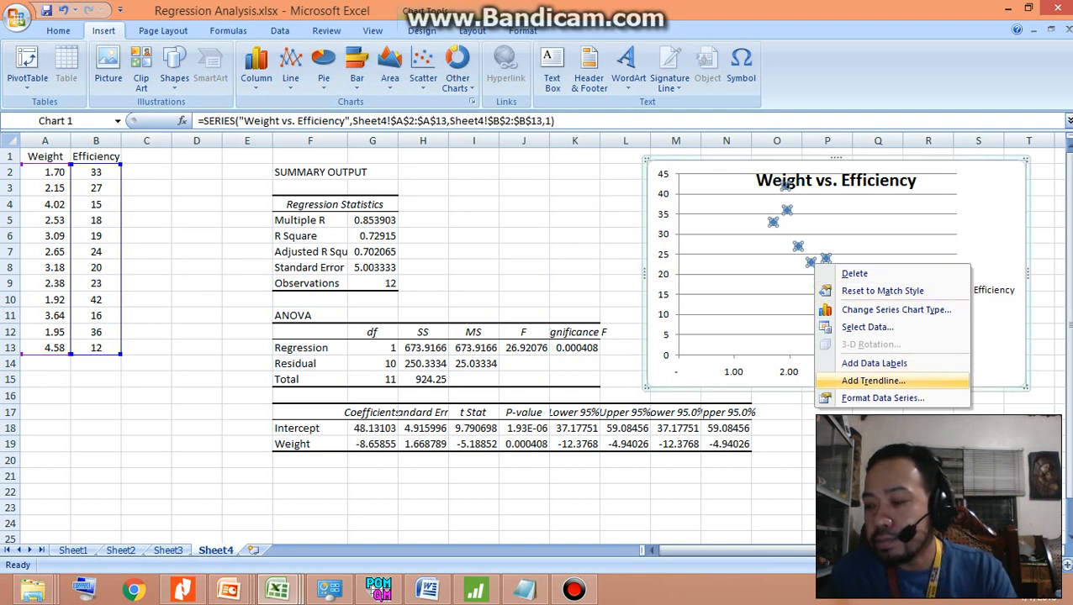
{"action": "left_click", "coordinate": [873, 381]}
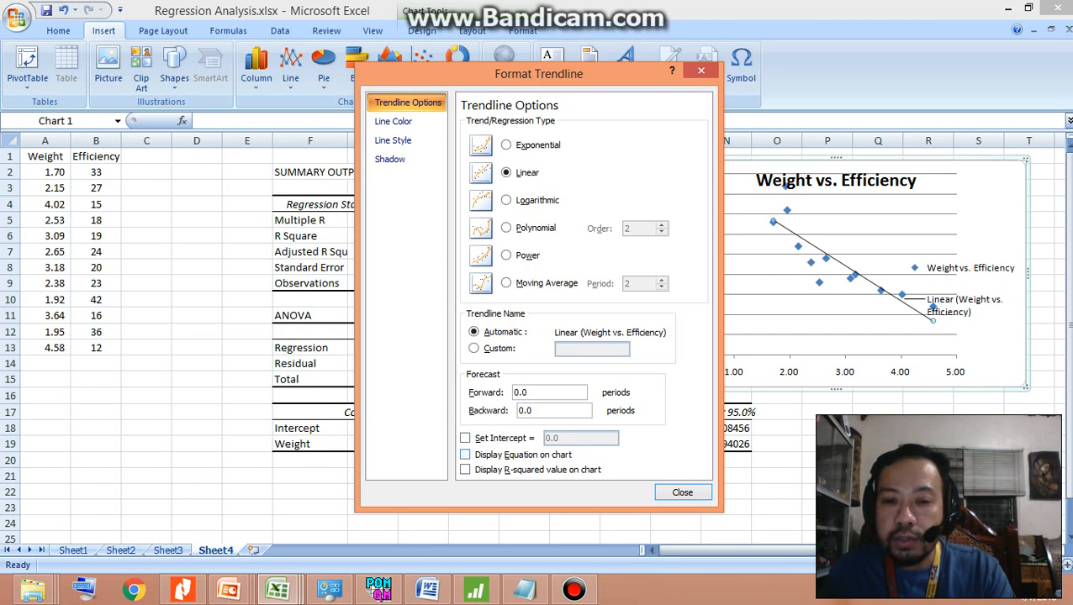
{"action": "left_click", "coordinate": [466, 455]}
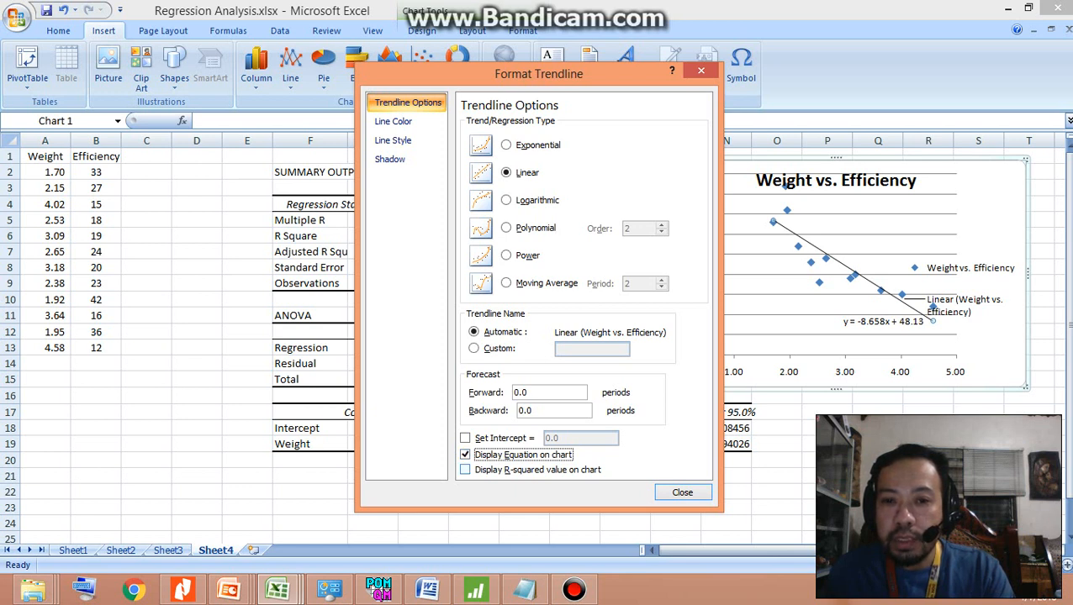
{"action": "left_click", "coordinate": [465, 470]}
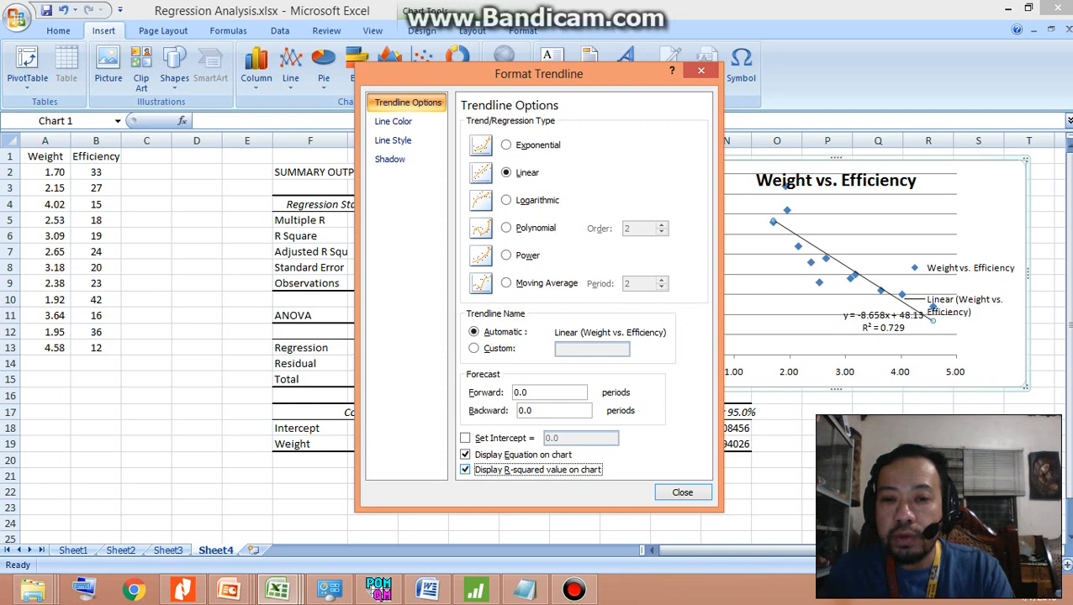
{"action": "left_click", "coordinate": [682, 493]}
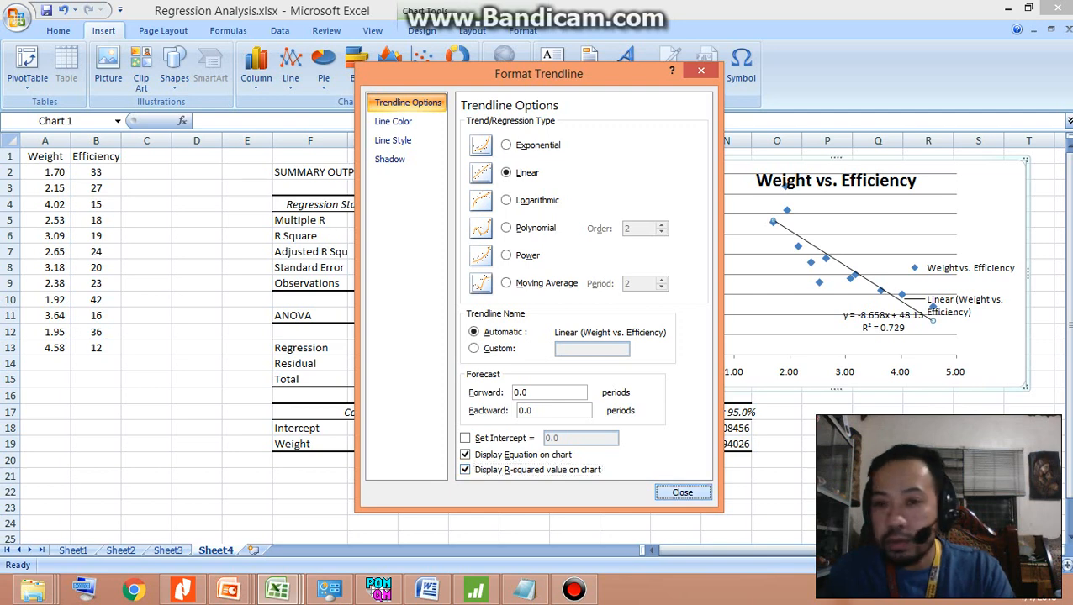
Move the trendline equation and R-squared label to the chart's upper-right corner, beside the chart title
{"action": "left_click", "coordinate": [882, 321]}
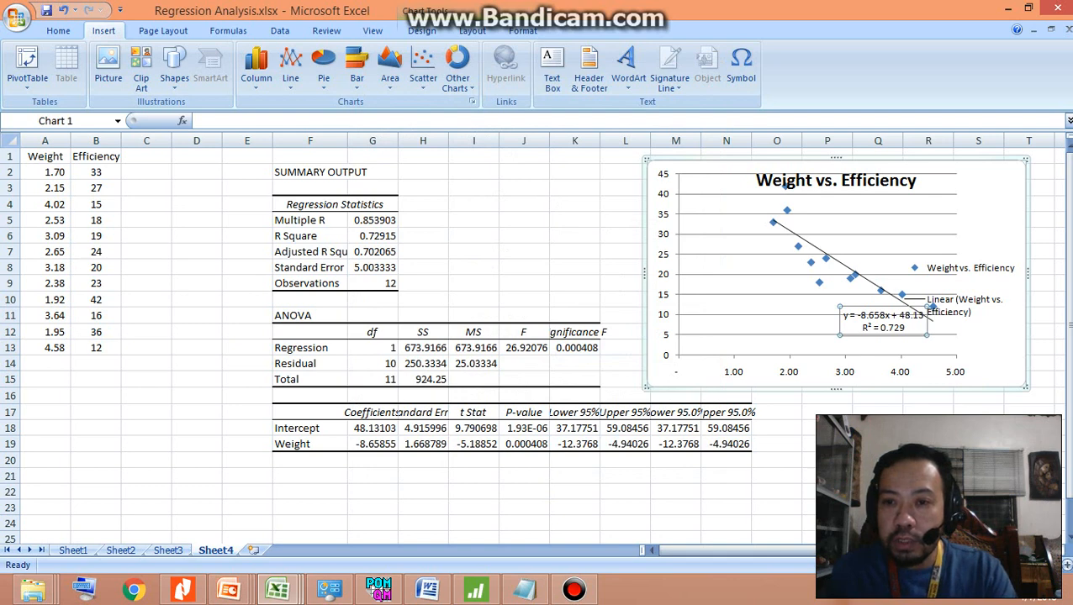
{"action": "left_click_drag", "start_coordinate": [883, 321], "coordinate": [974, 189]}
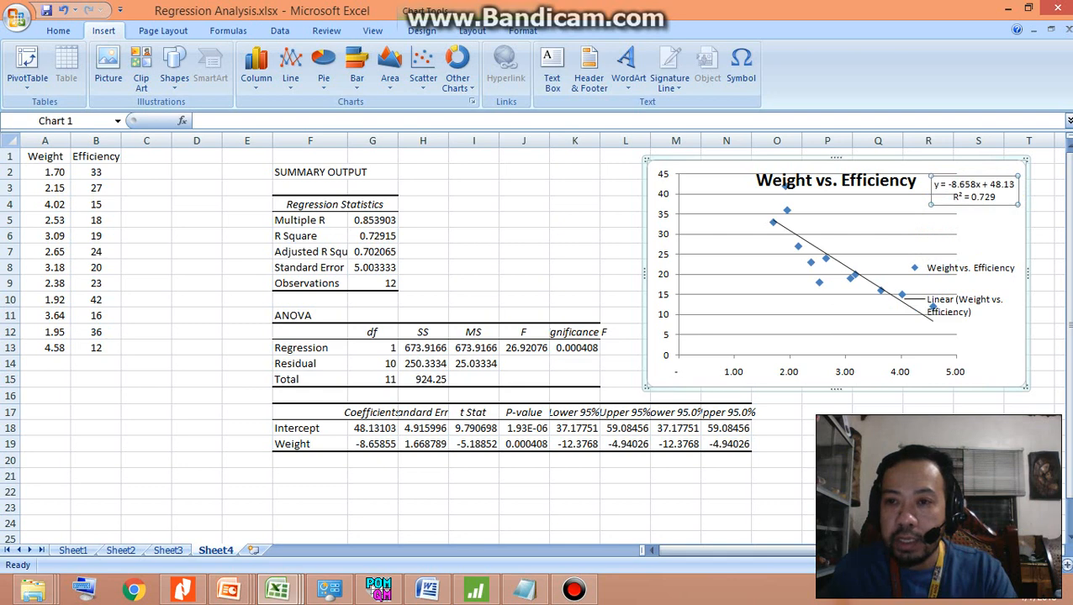
{"action": "left_click", "coordinate": [928, 444]}
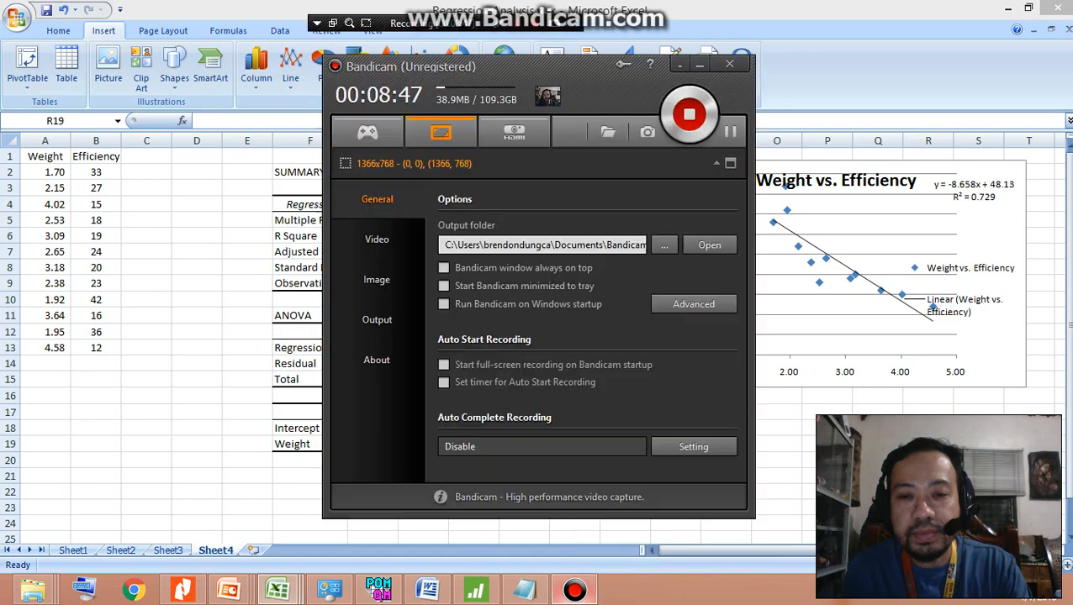
{"action": "left_click", "coordinate": [574, 589]}
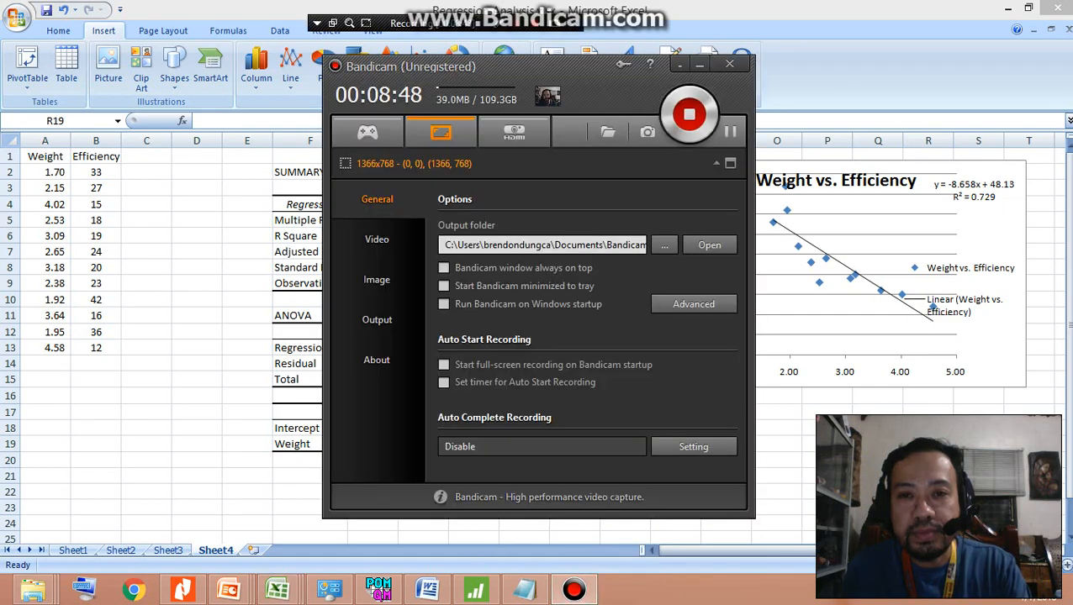